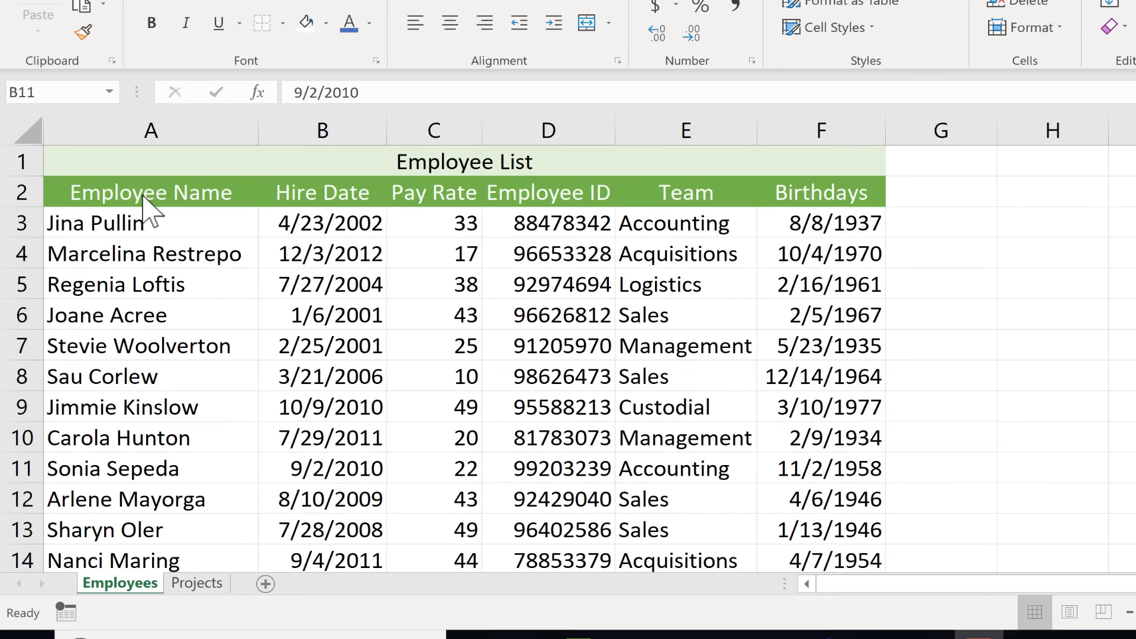
Step: Examine the employee list and the project columns on the Employees and Projects sheets
{"action": "scroll", "coordinate": [158, 349], "scroll_direction": "down", "scroll_amount": 1}
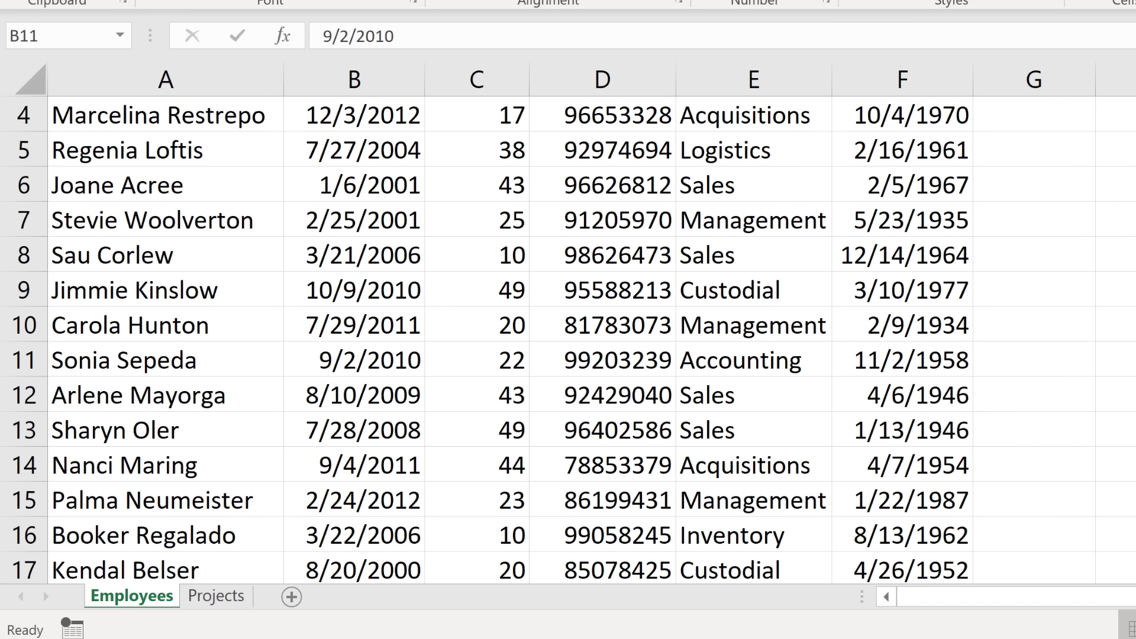
{"action": "scroll", "coordinate": [929, 196], "scroll_direction": "down", "scroll_amount": 4}
{"action": "scroll", "coordinate": [923, 195], "scroll_direction": "up", "scroll_amount": 5}
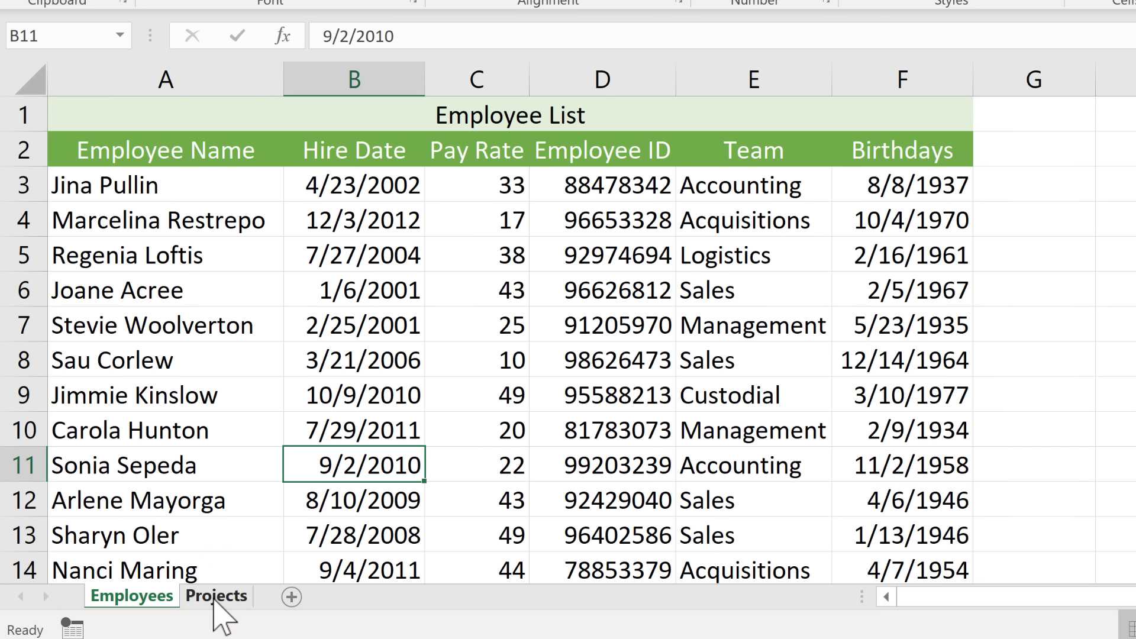
{"action": "left_click", "coordinate": [216, 596]}
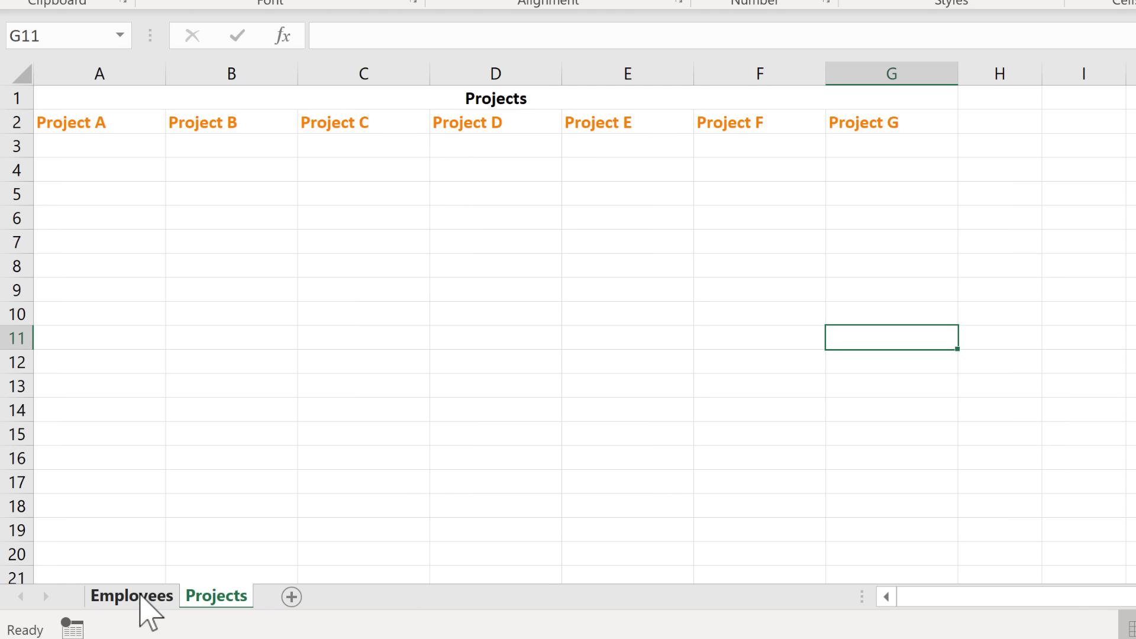
{"action": "left_click", "coordinate": [135, 596]}
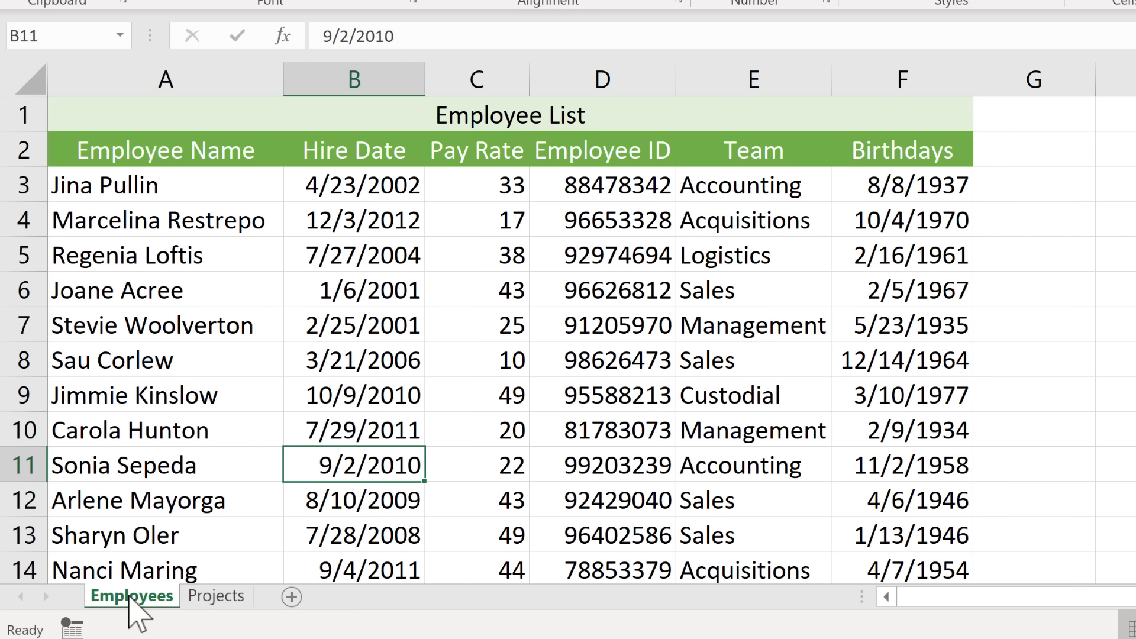
{"action": "left_click", "coordinate": [178, 420]}
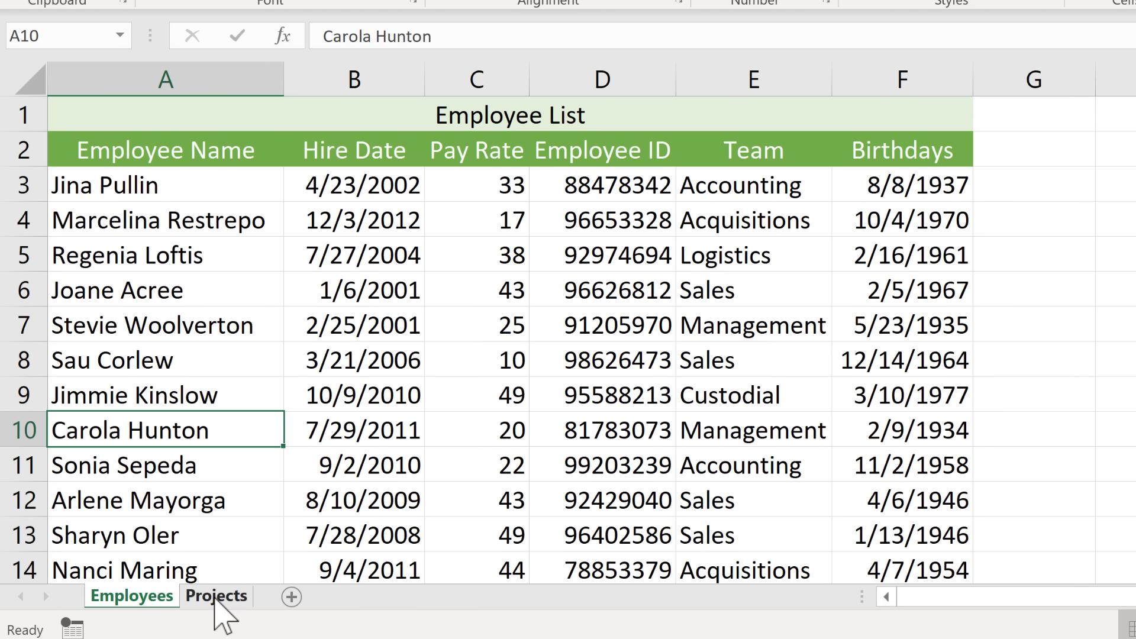
{"action": "left_click", "coordinate": [213, 595]}
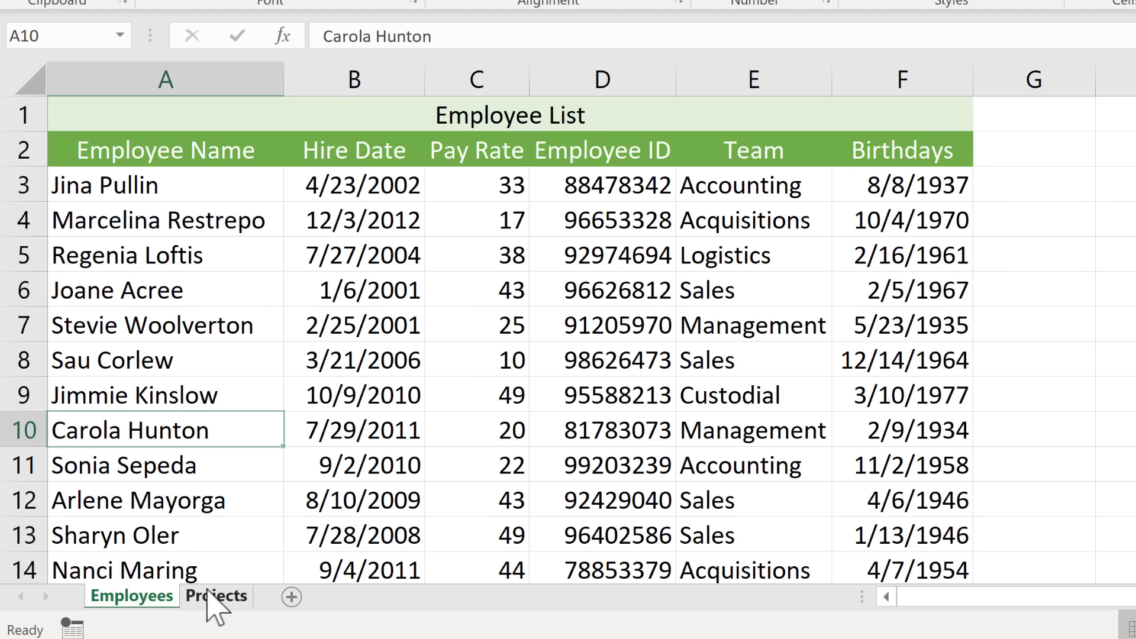
{"action": "left_click", "coordinate": [143, 594]}
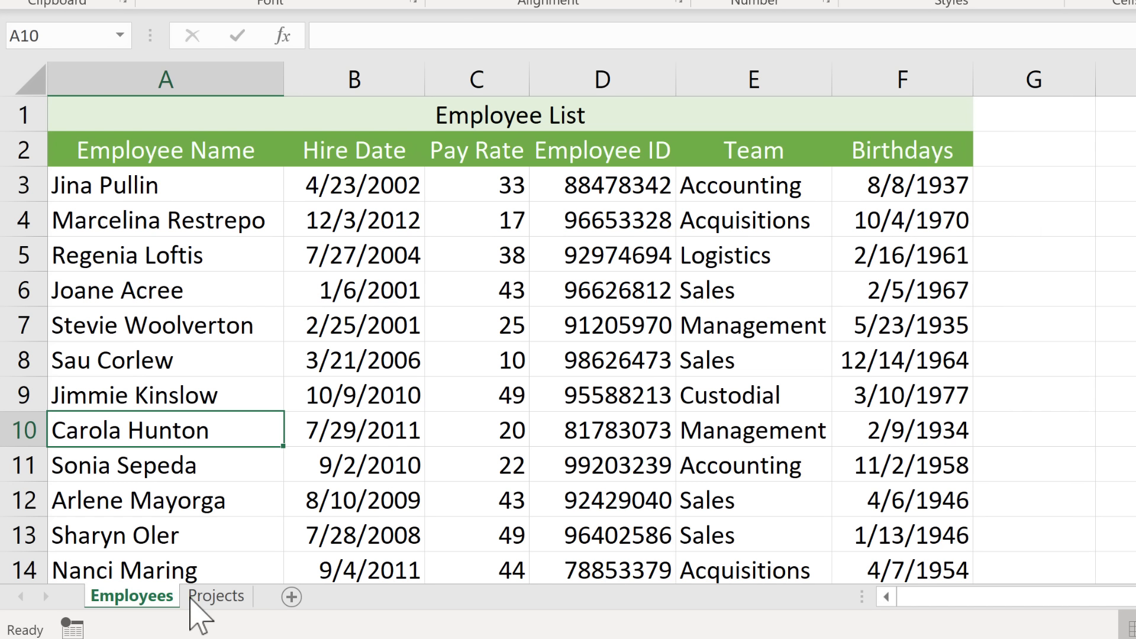
{"action": "left_click", "coordinate": [222, 599]}
{"action": "left_click", "coordinate": [152, 598]}
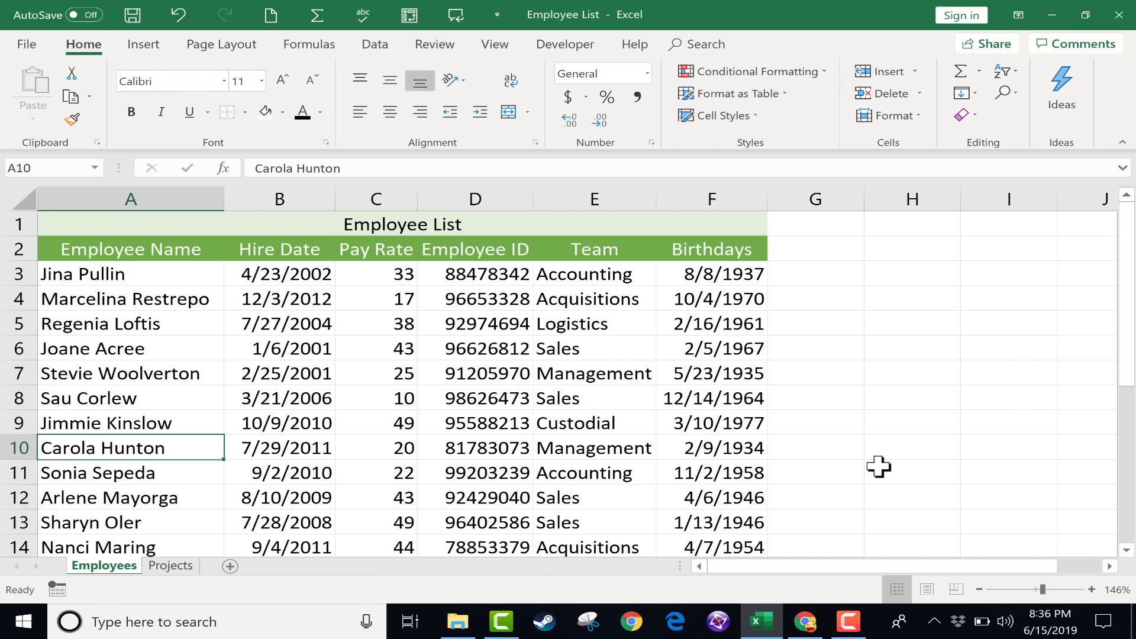
{"action": "left_click", "coordinate": [157, 566]}
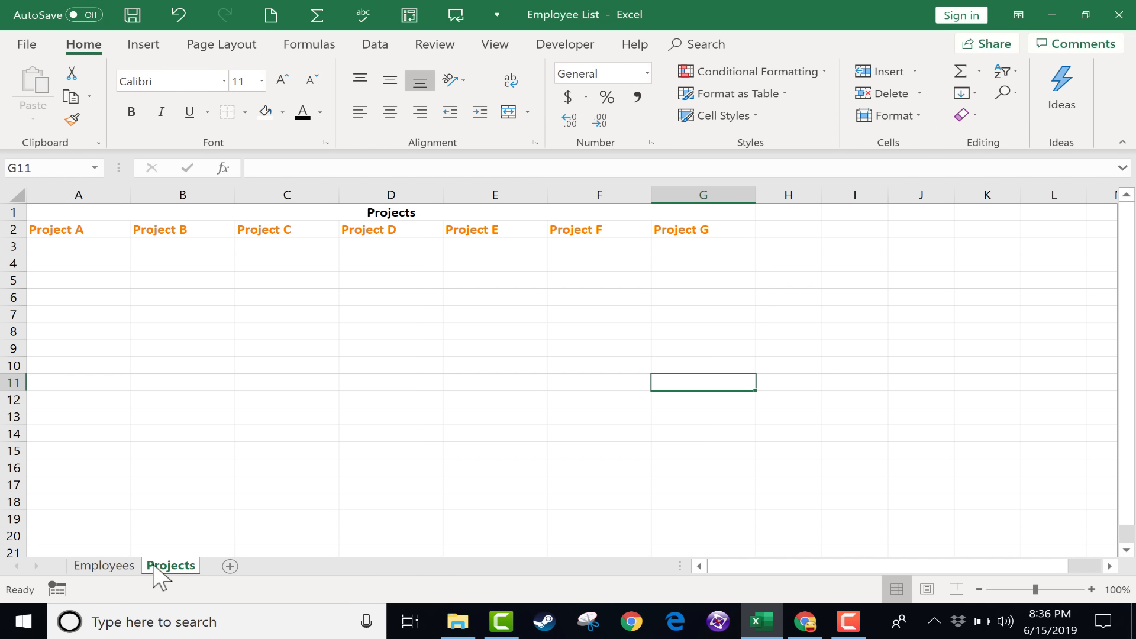
{"action": "left_click", "coordinate": [115, 567]}
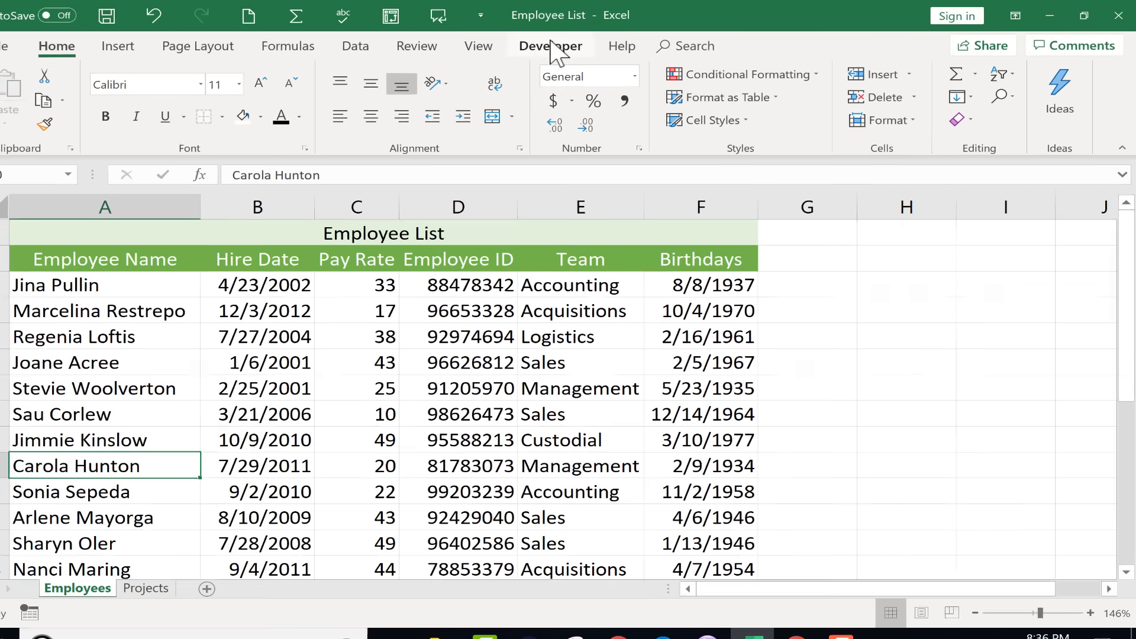
Step: Check in the ribbon customization options that the Developer tab is enabled among the main tabs
{"action": "left_click", "coordinate": [562, 45]}
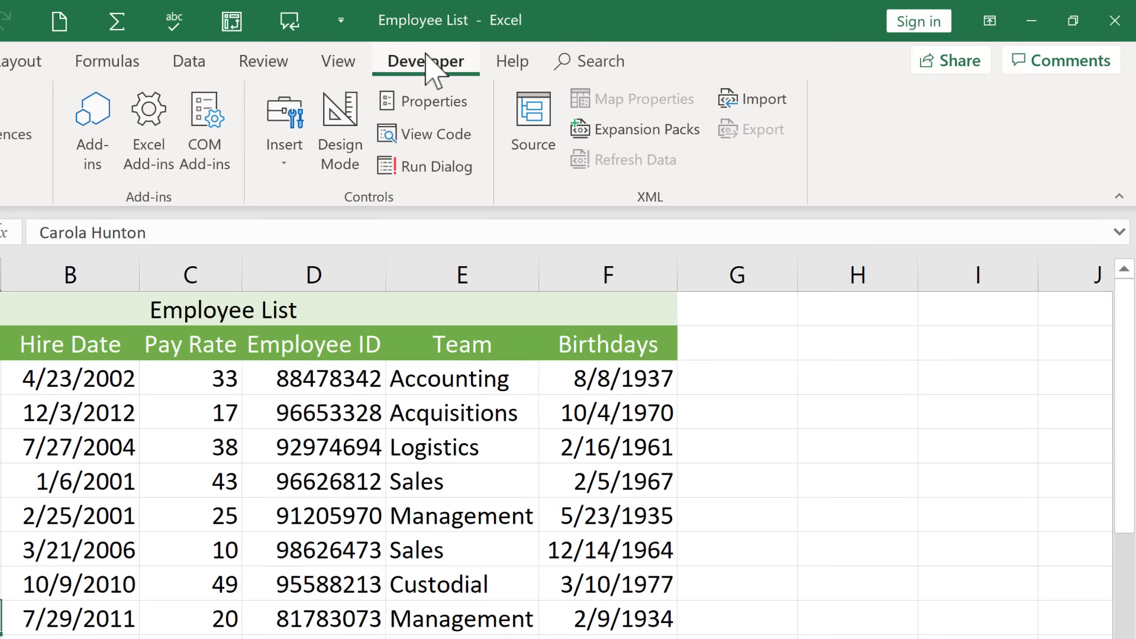
{"action": "left_click", "coordinate": [665, 60]}
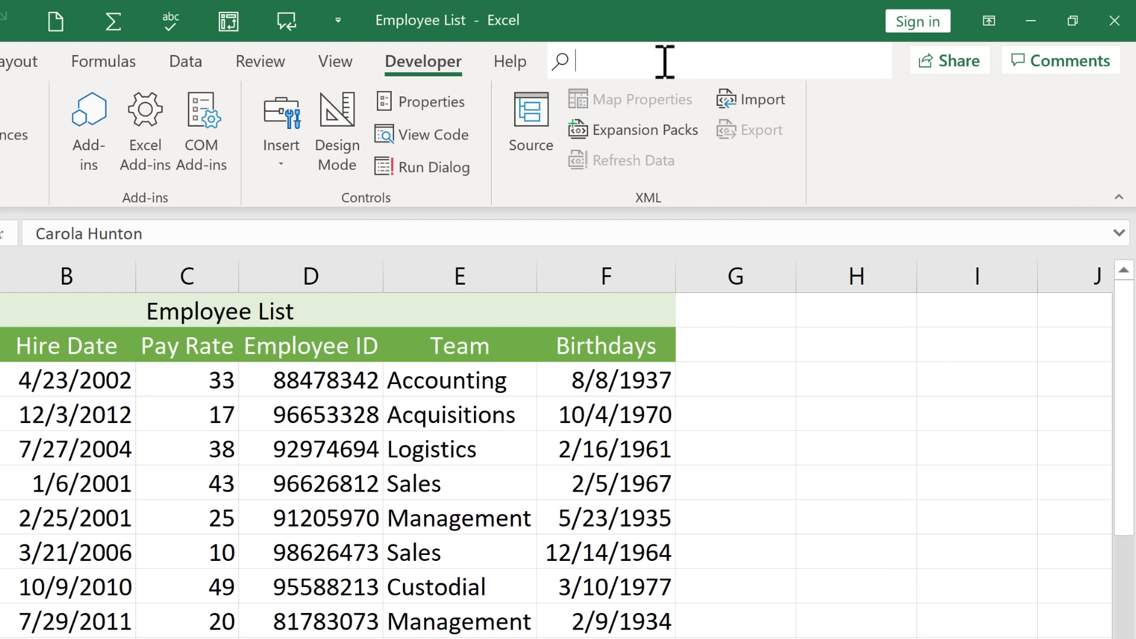
{"action": "left_click", "coordinate": [899, 115]}
{"action": "right_click", "coordinate": [899, 115]}
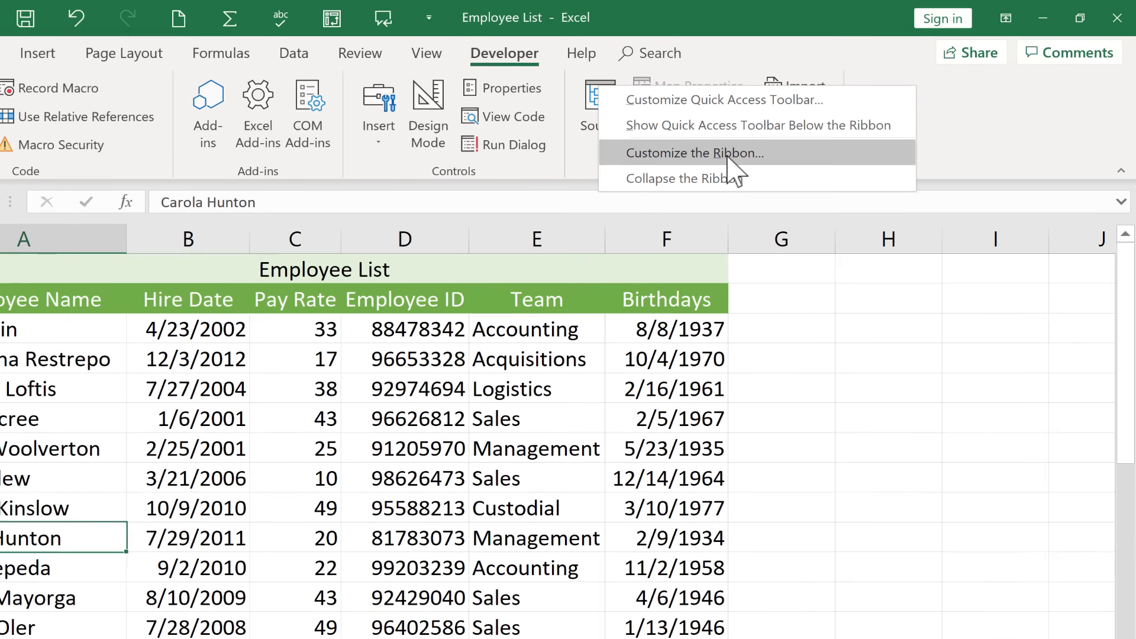
{"action": "left_click", "coordinate": [695, 174]}
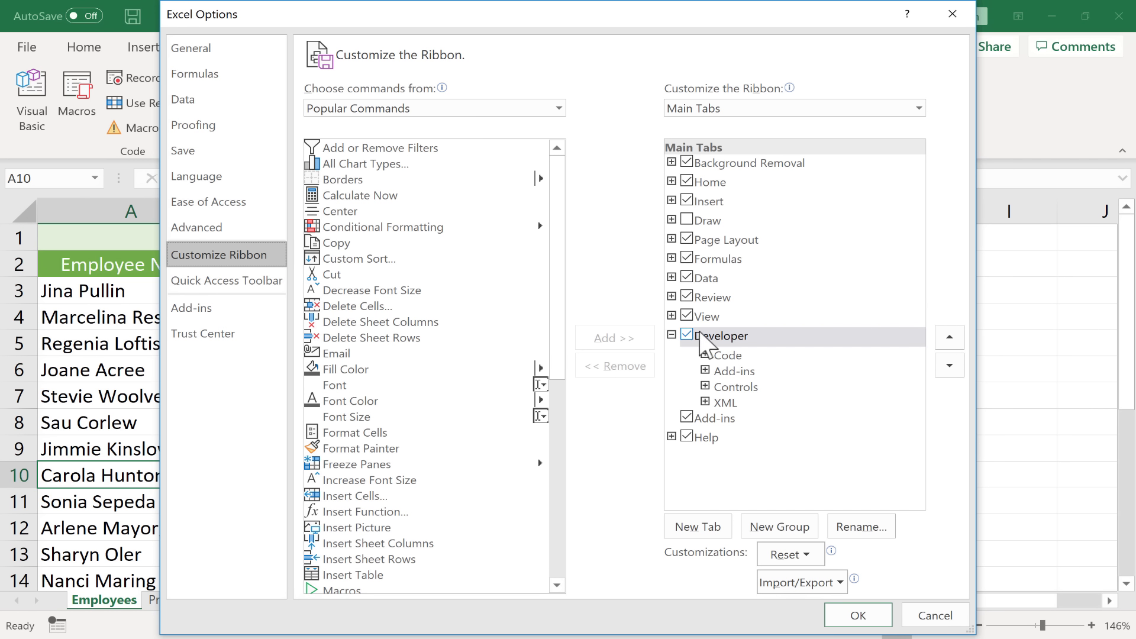
{"action": "key", "text": "Return"}
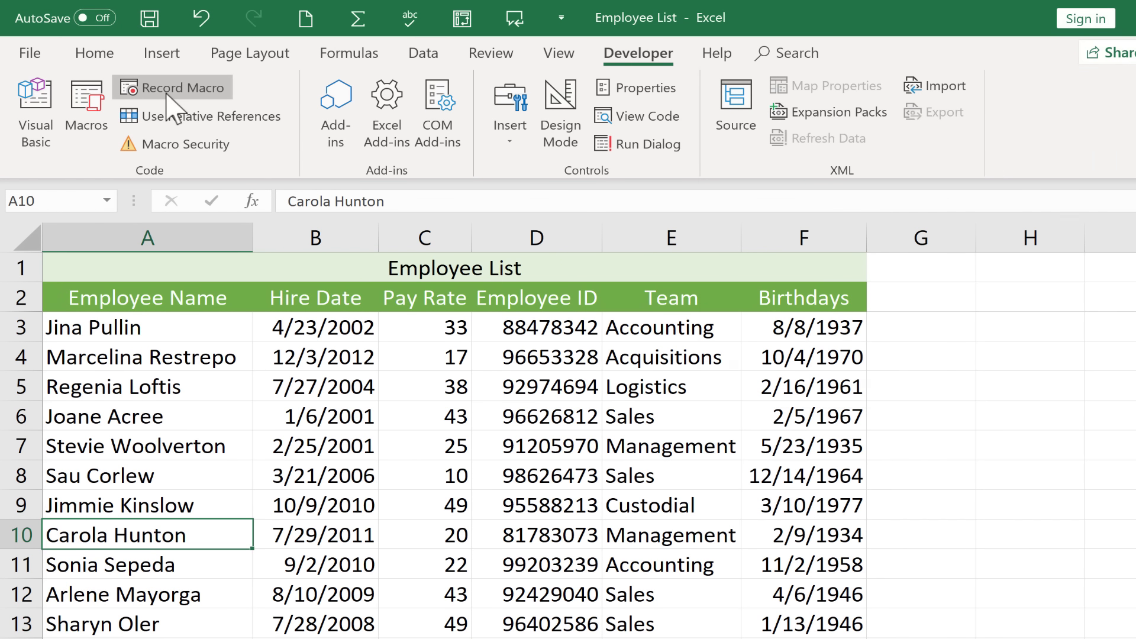
Step: Set up a new macro recording named "Button to Projects Tab" with the shortcut Ctrl+Shift+A
{"action": "left_click", "coordinate": [169, 95]}
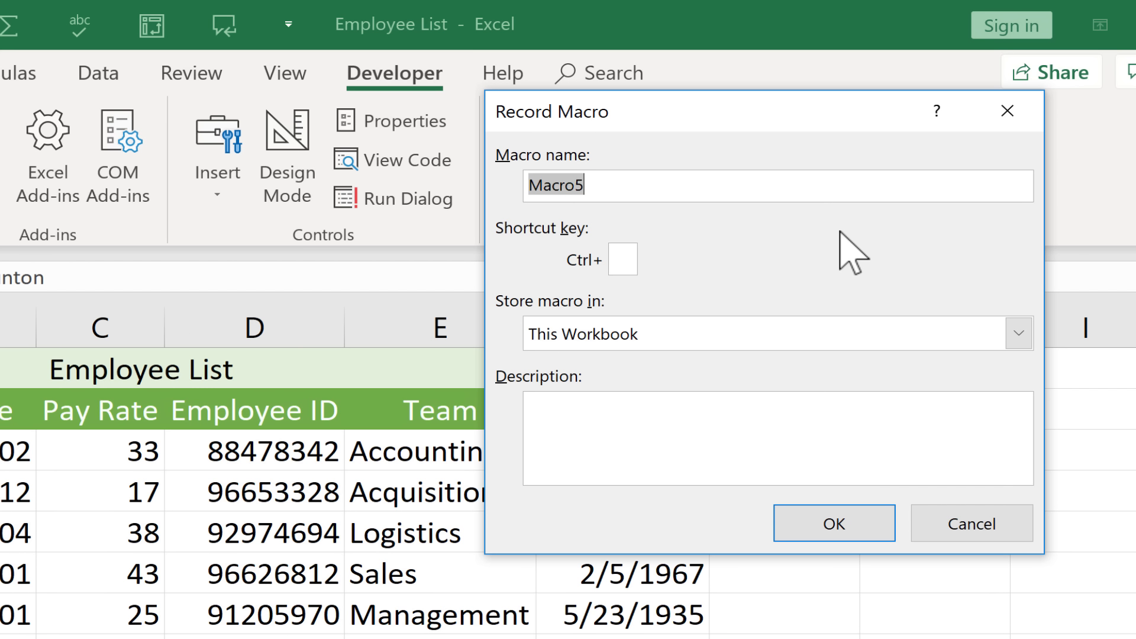
{"action": "type", "text": "Button to Projects Tab"}
{"action": "key", "text": "Tab"}
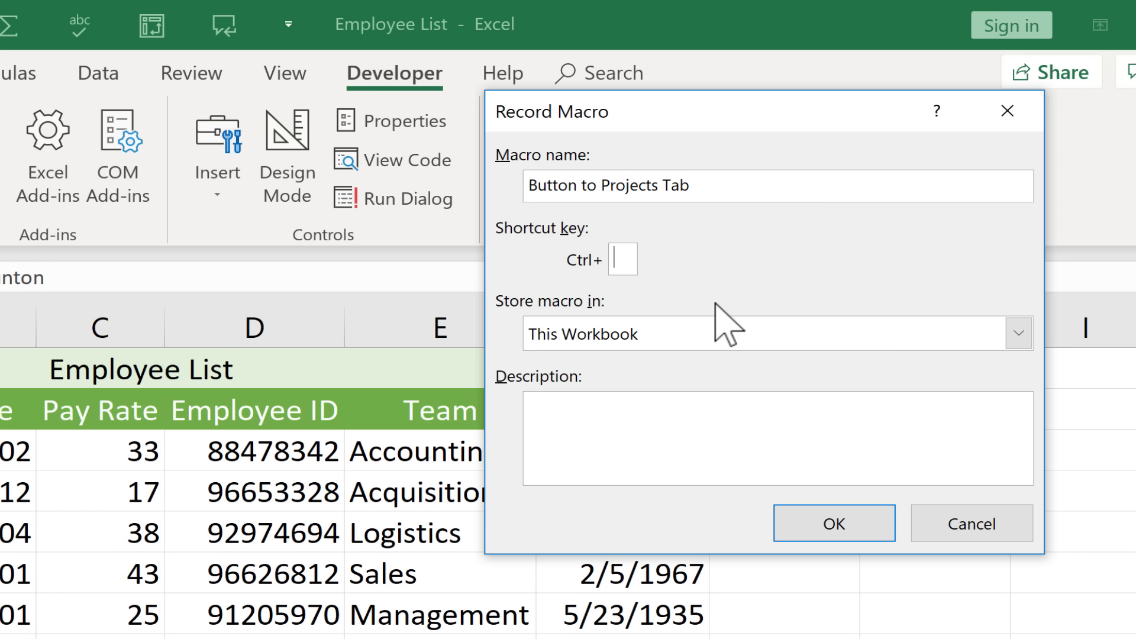
{"action": "type", "text": "c"}
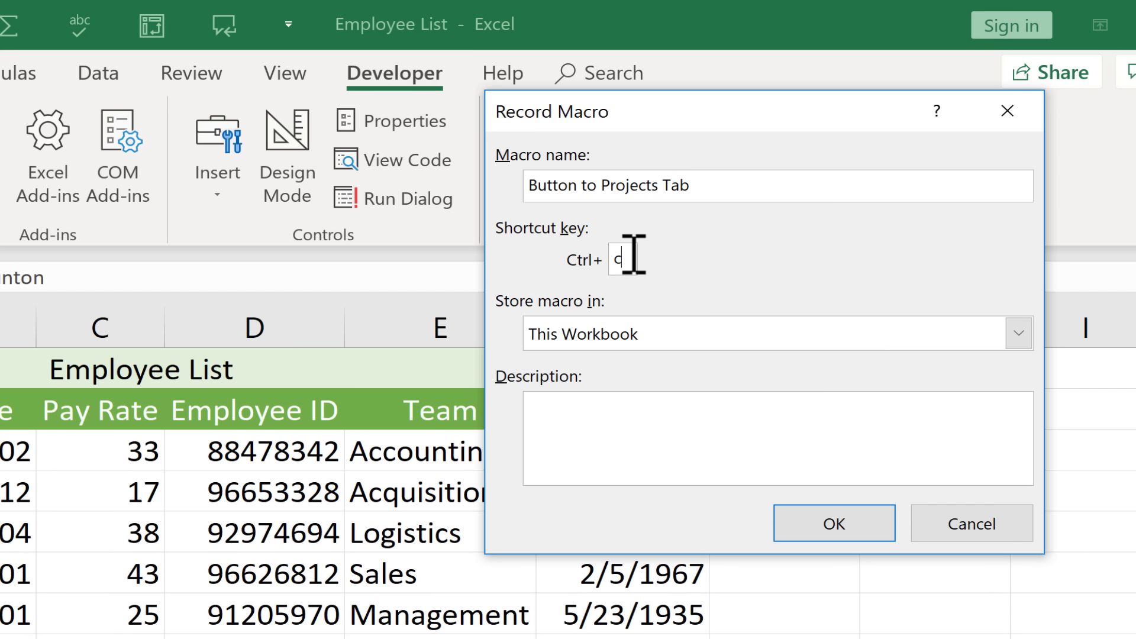
{"action": "key", "text": "BackSpace"}
{"action": "type", "text": "A"}
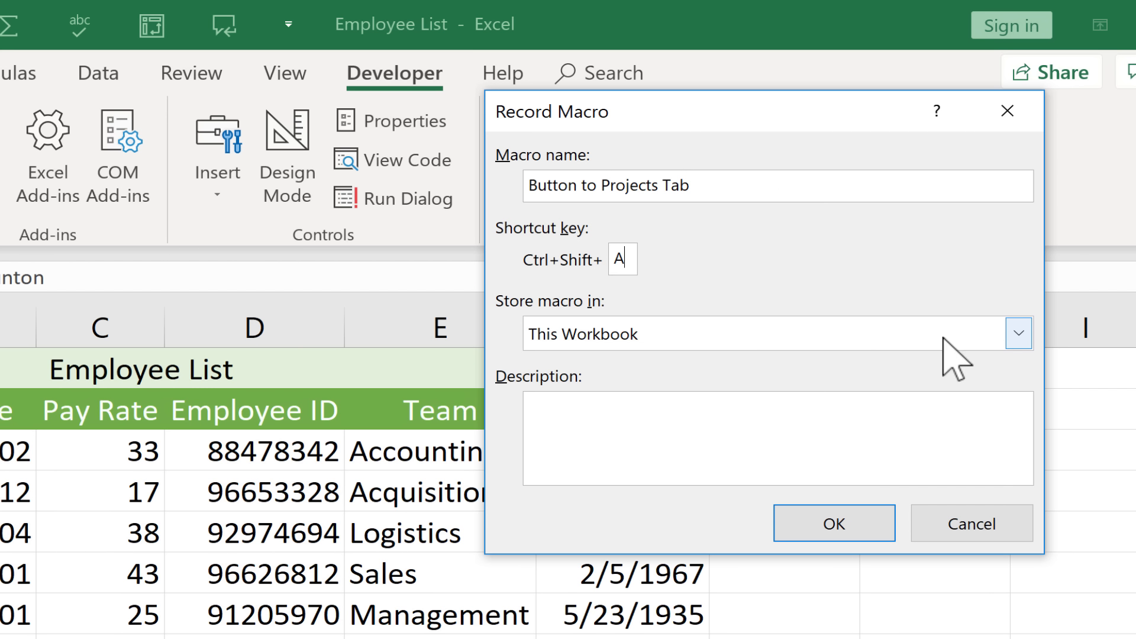
Step: Store the macro in This Workbook with the description "Clicking this button takes you to the Projects tab." and try to confirm it
{"action": "left_click", "coordinate": [1017, 333]}
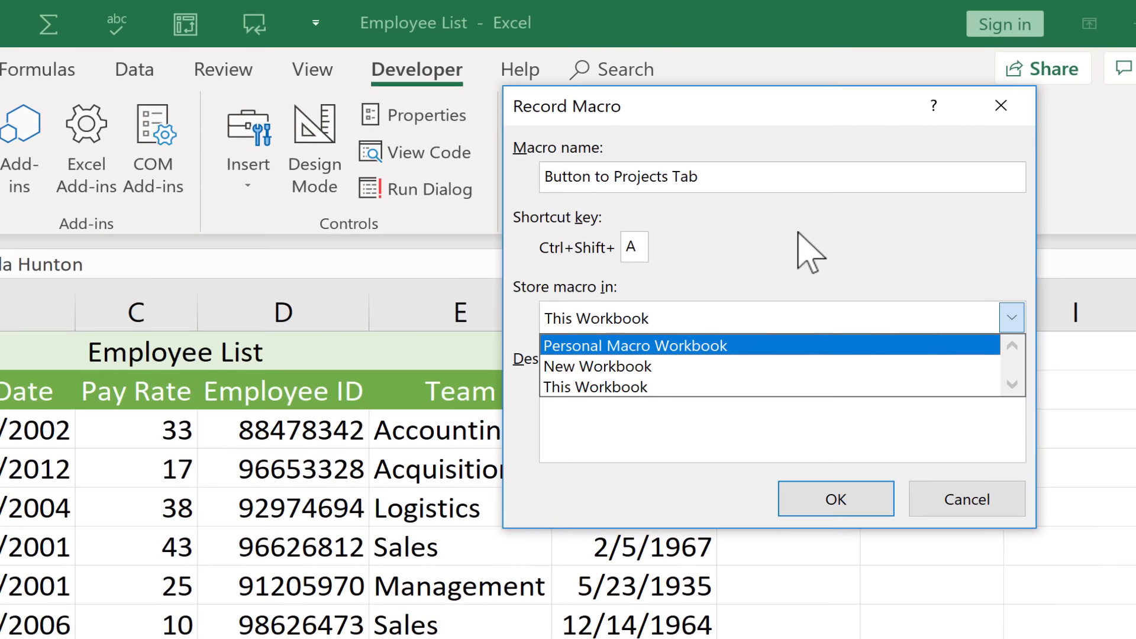
{"action": "left_click", "coordinate": [796, 242]}
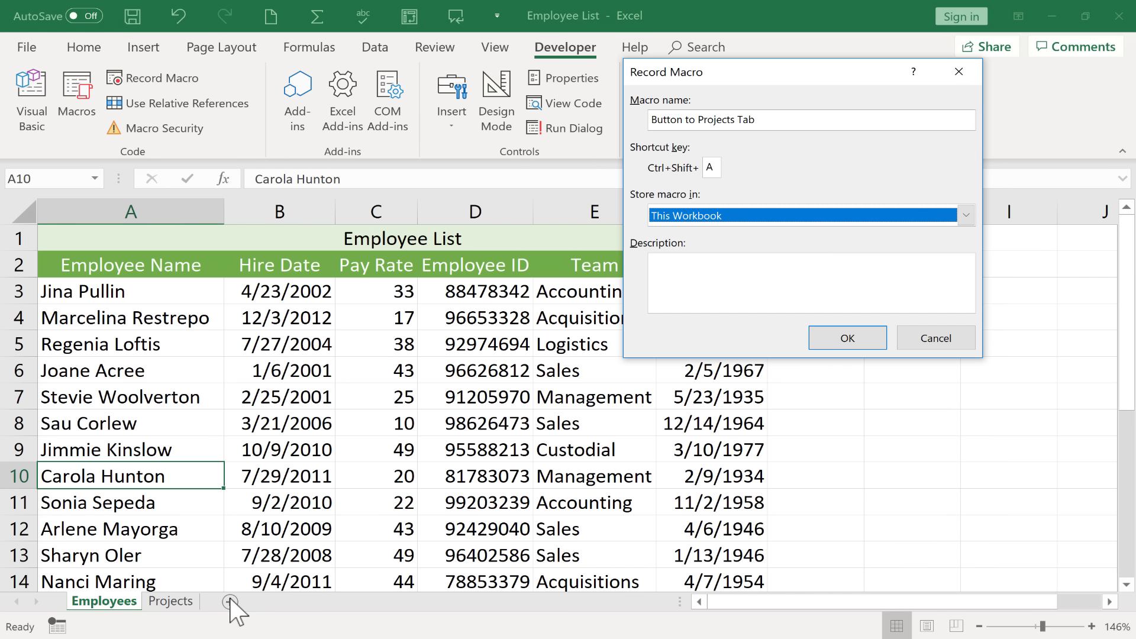
{"action": "left_click", "coordinate": [712, 217]}
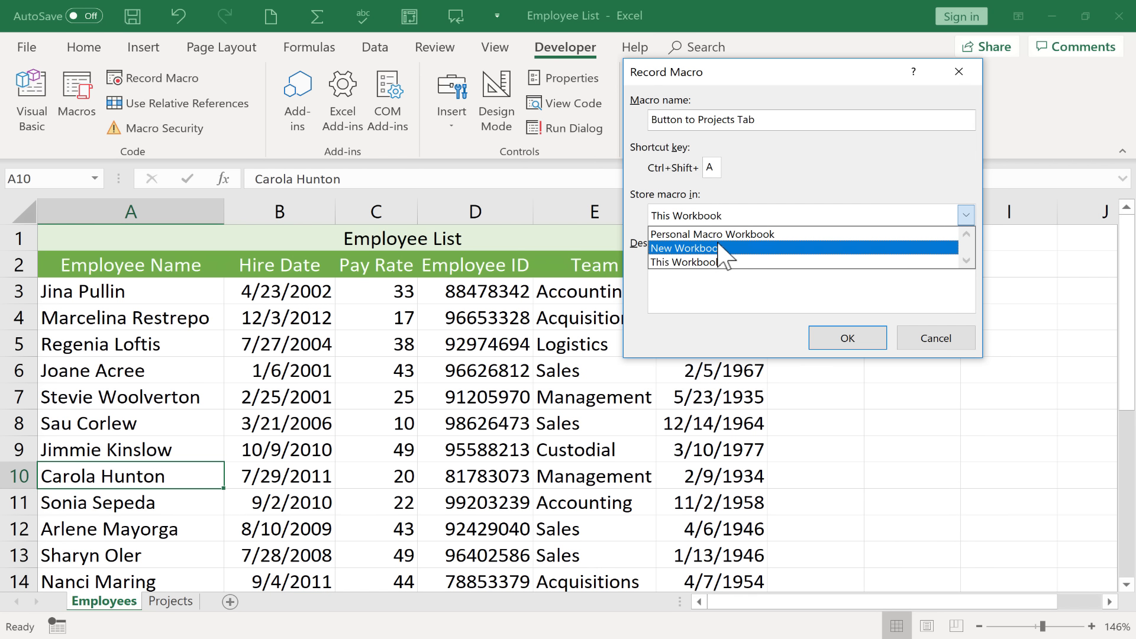
{"action": "left_click", "coordinate": [720, 262]}
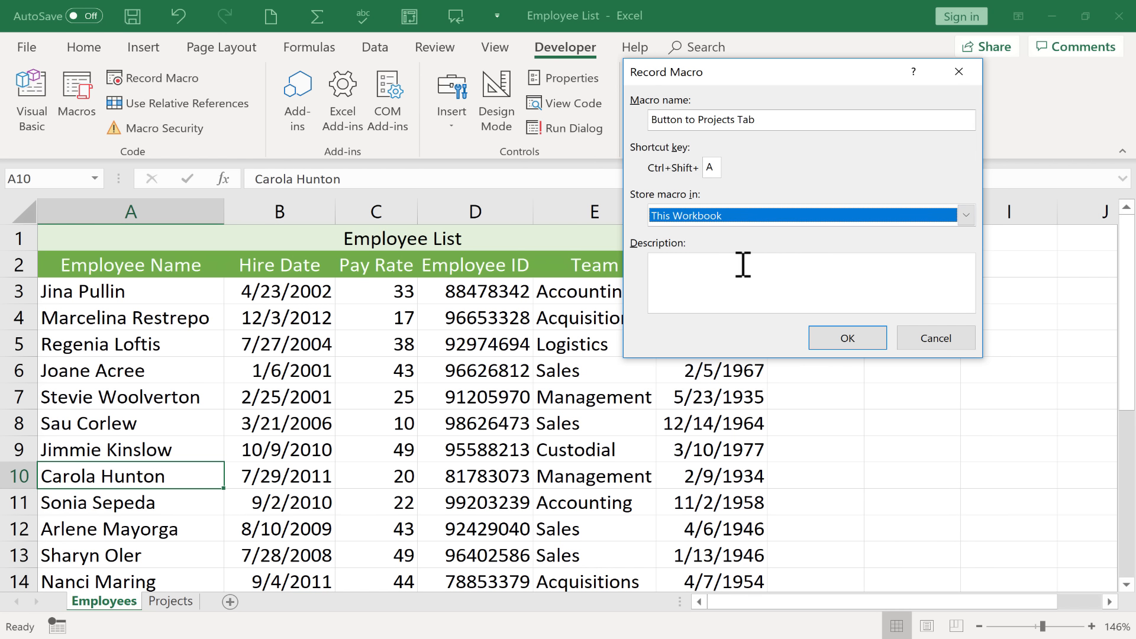
{"action": "left_click", "coordinate": [721, 274]}
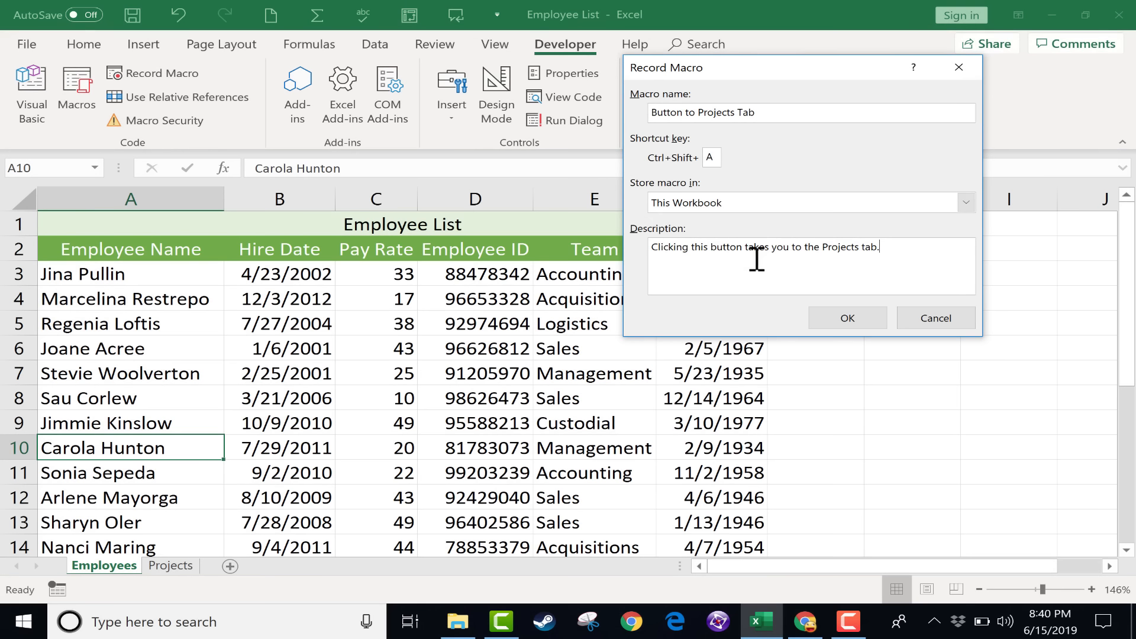
{"action": "left_click", "coordinate": [848, 326]}
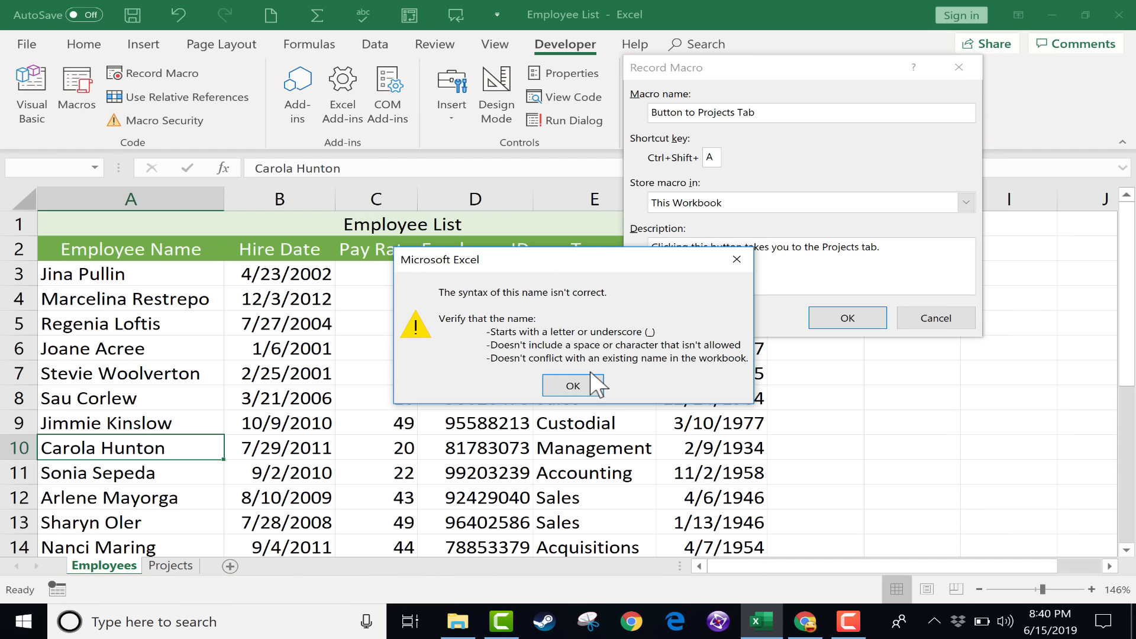
{"action": "left_click", "coordinate": [598, 385]}
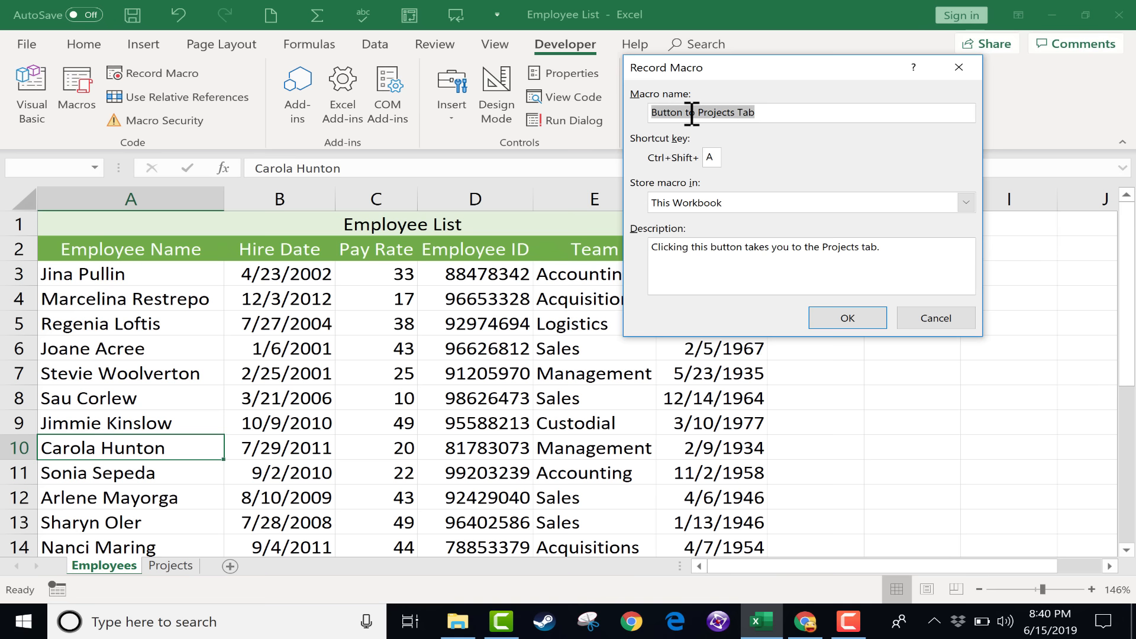
Step: Rename the macro to ButtonToProjectsTab, without spaces
{"action": "left_click", "coordinate": [689, 112]}
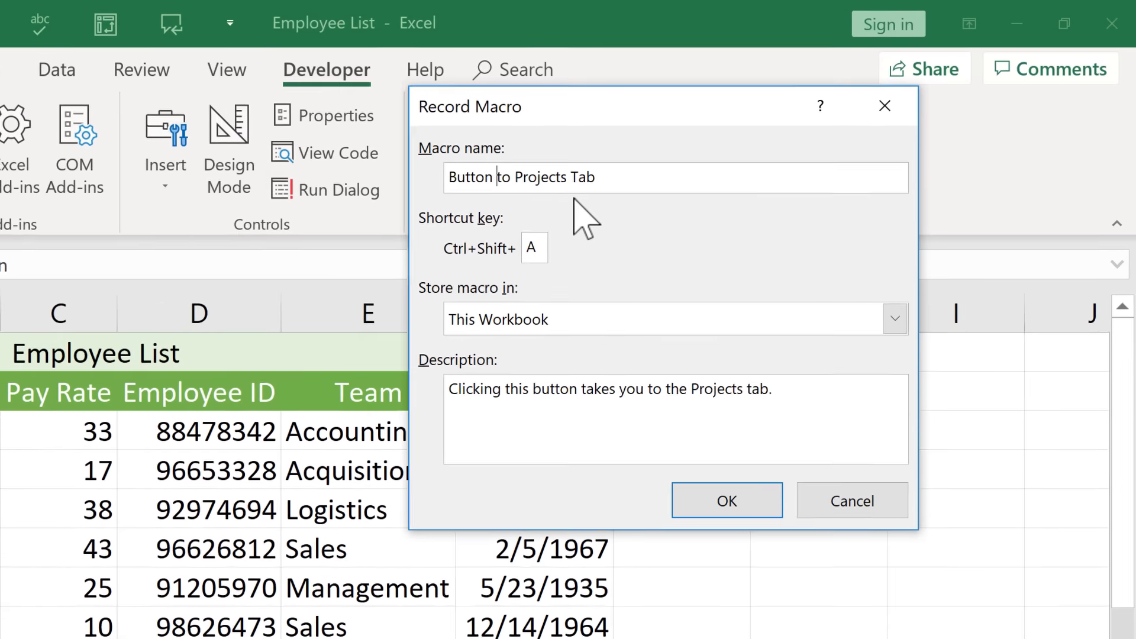
{"action": "key", "text": "BackSpace"}
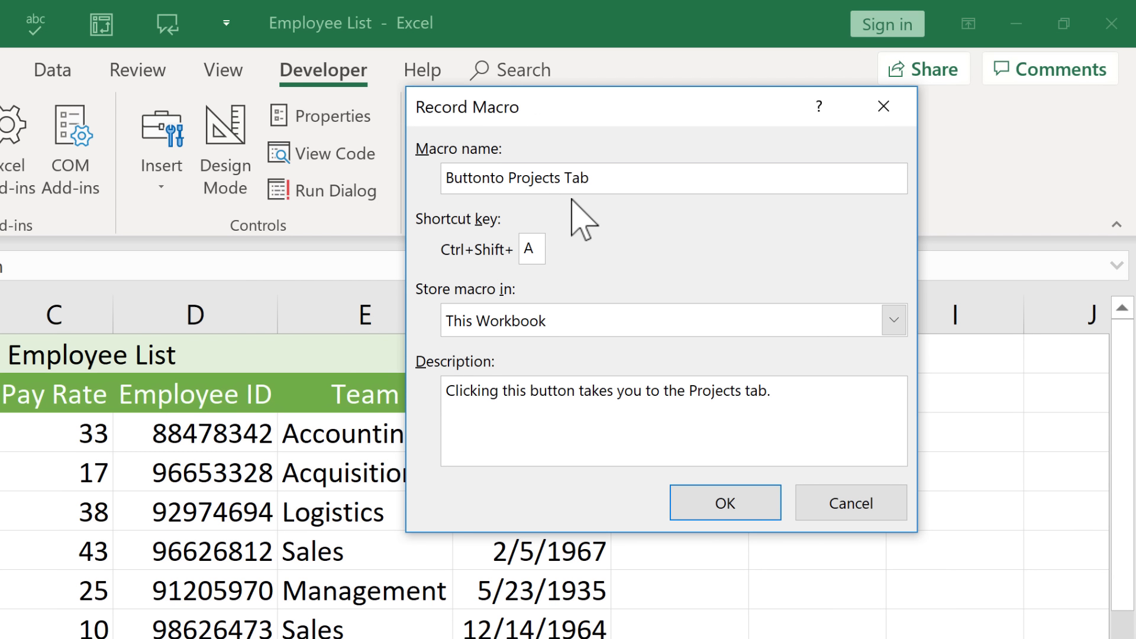
{"action": "key", "text": "Delete"}
{"action": "type", "text": "T"}
{"action": "key", "text": "Right"}
{"action": "key", "text": "Right"}
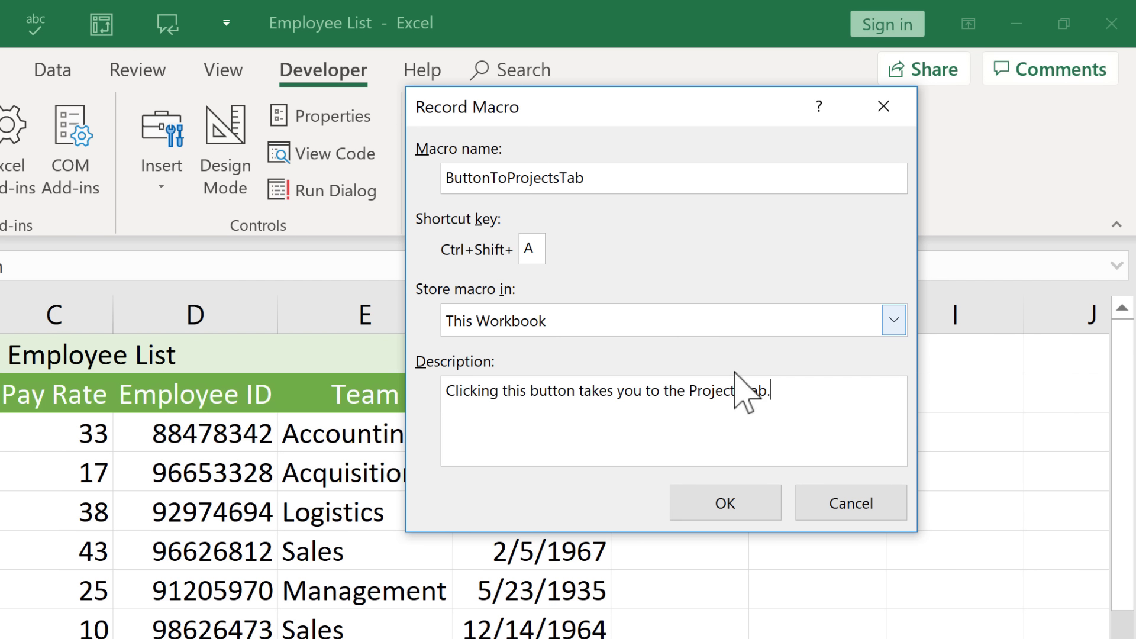
Step: Record switching to the Projects sheet as the macro's action and stop the recording
{"action": "left_click", "coordinate": [750, 505]}
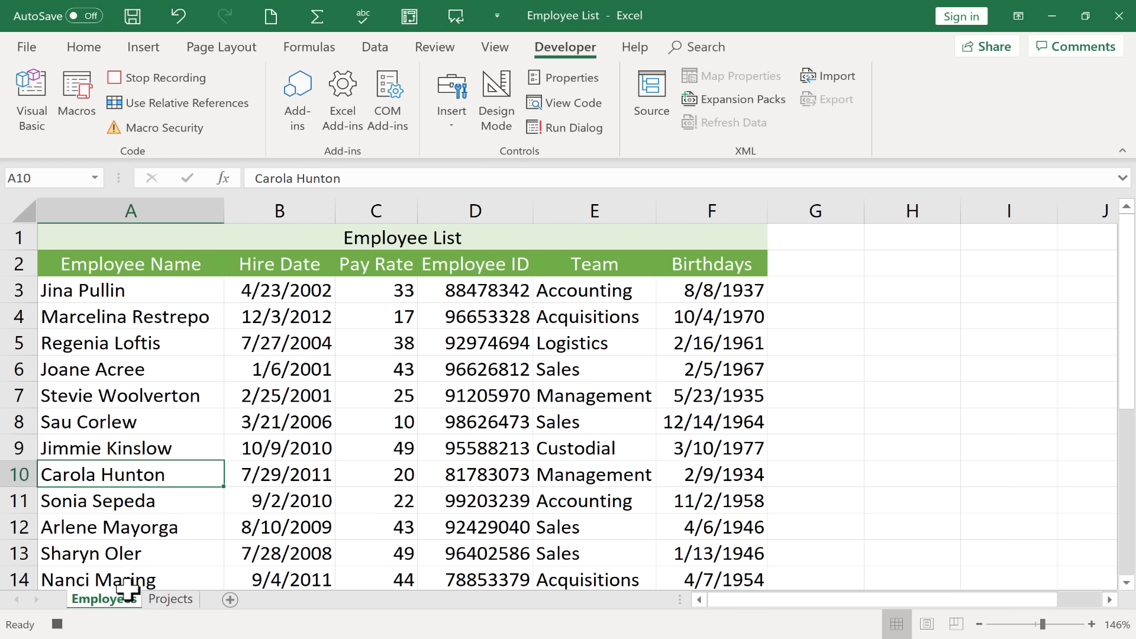
{"action": "left_click", "coordinate": [173, 600]}
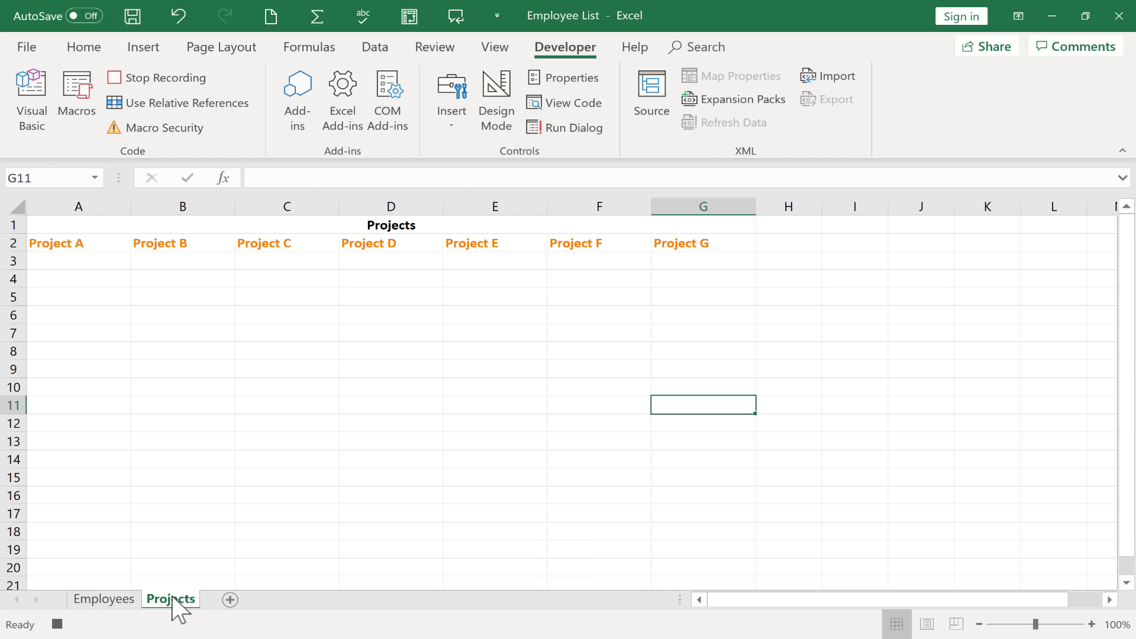
{"action": "left_click", "coordinate": [165, 68]}
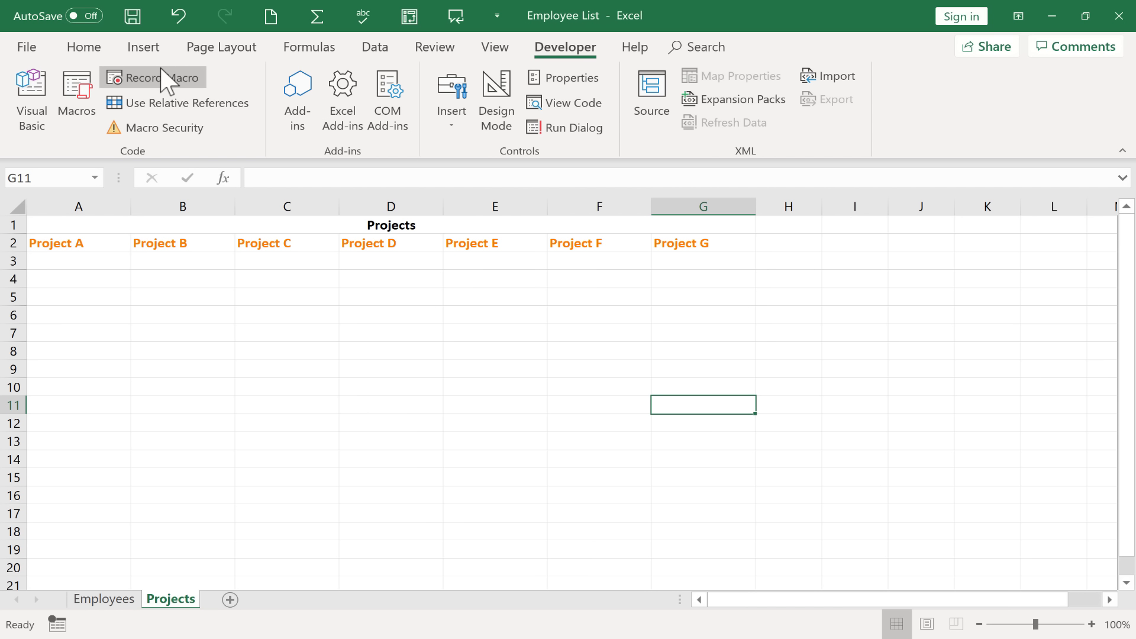
Step: Return to the Employees sheet and review the ButtonToProjectsTab macro in the list of macros
{"action": "left_click", "coordinate": [102, 600]}
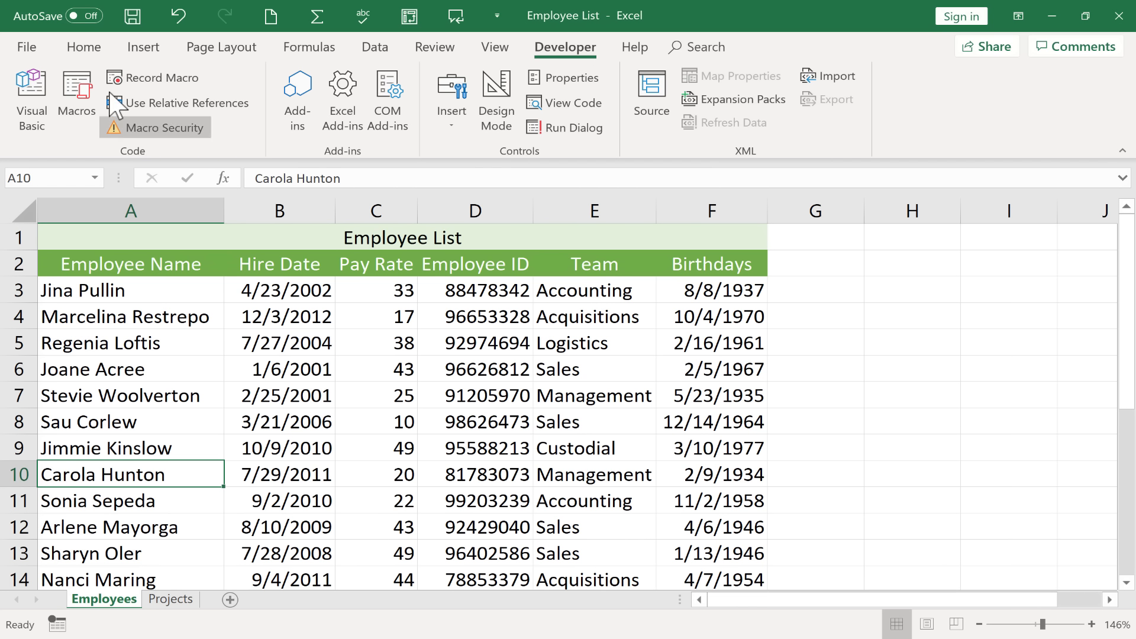
{"action": "left_click", "coordinate": [75, 103]}
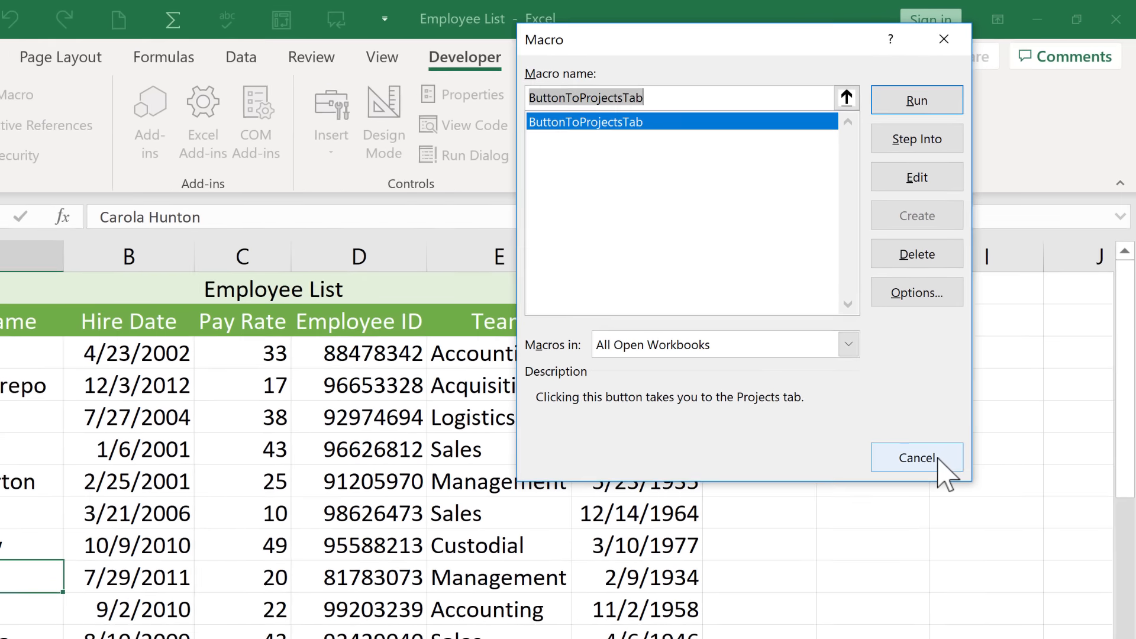
{"action": "left_click", "coordinate": [900, 499]}
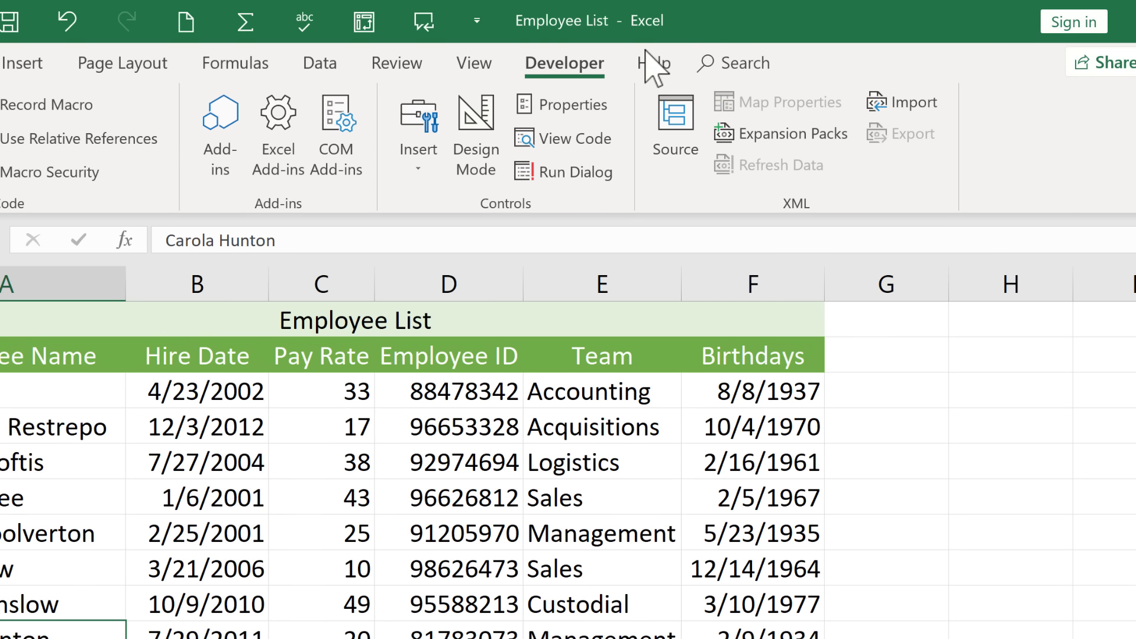
Step: Insert a form control button over about G9:H11 beside the employee table and assign it the ButtonToProjectsTab macro
{"action": "left_click", "coordinate": [417, 168]}
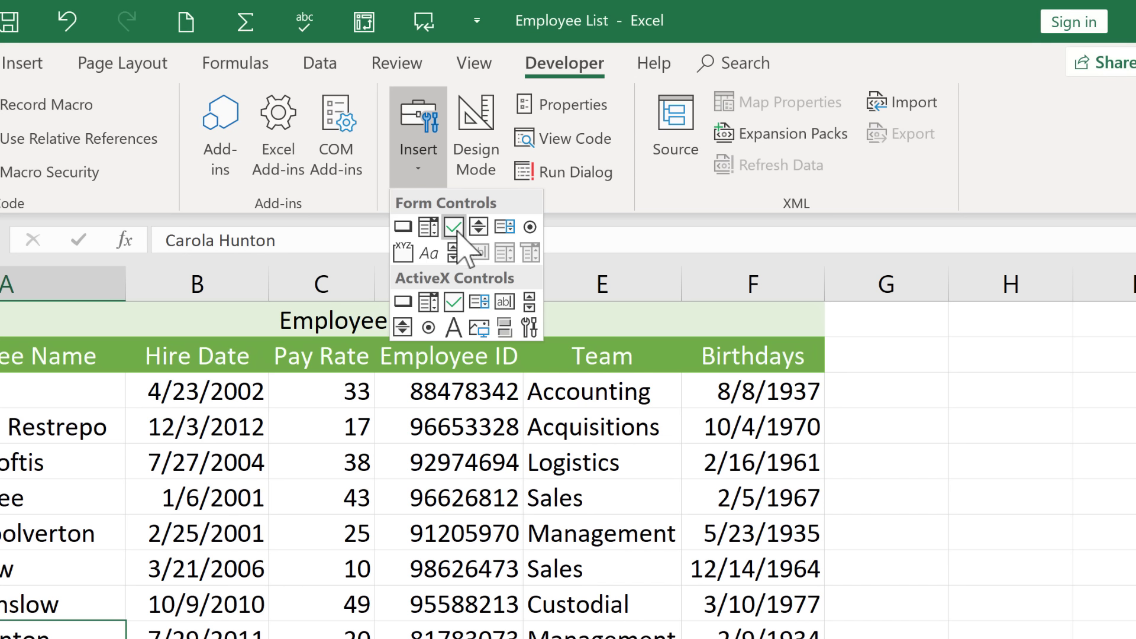
{"action": "left_click", "coordinate": [406, 227]}
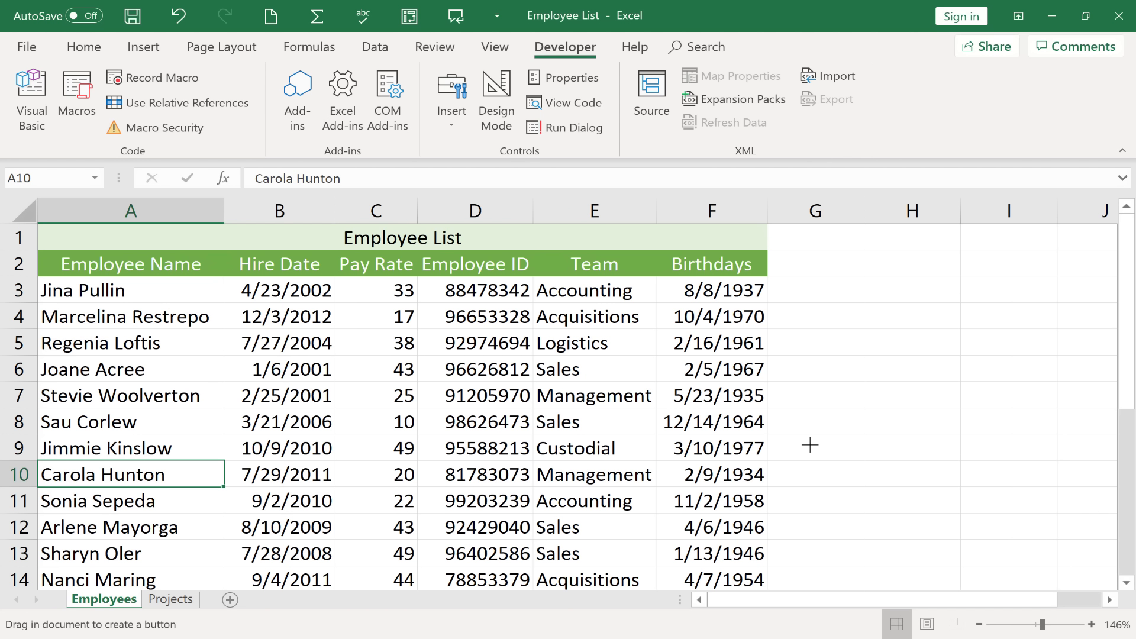
{"action": "left_click_drag", "start_coordinate": [809, 445], "coordinate": [964, 366]}
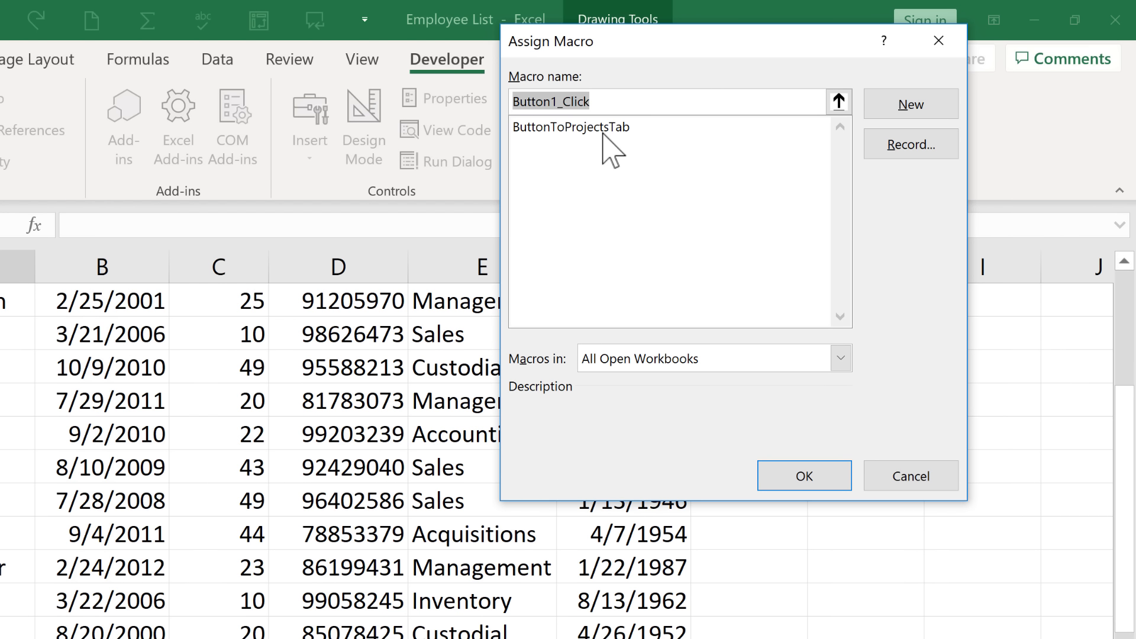
{"action": "left_click", "coordinate": [562, 127]}
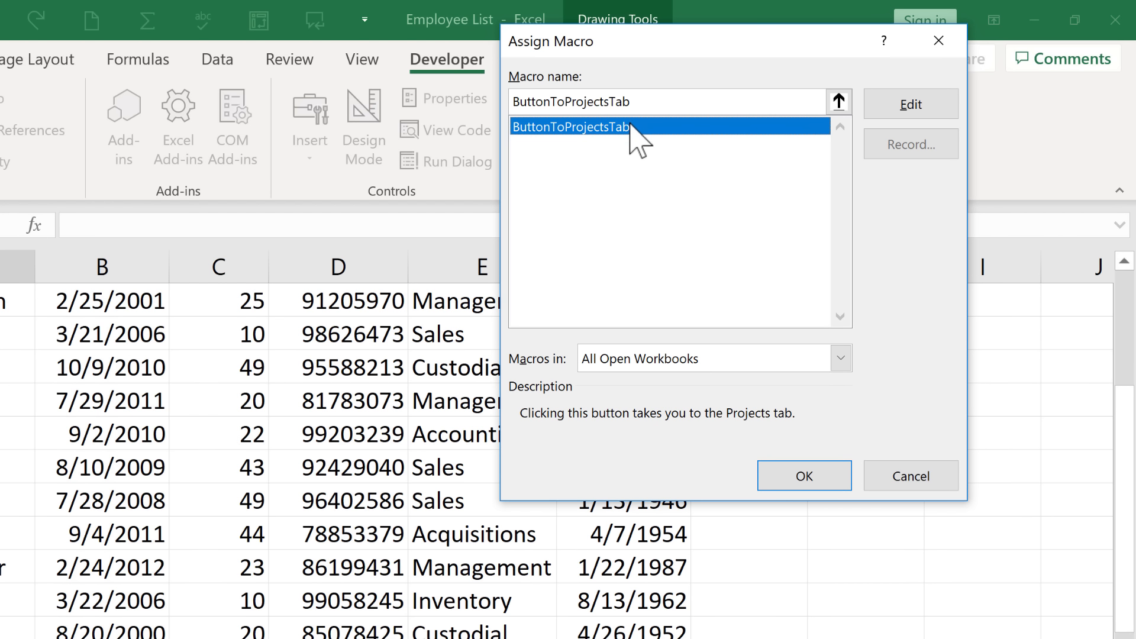
{"action": "left_click", "coordinate": [805, 476]}
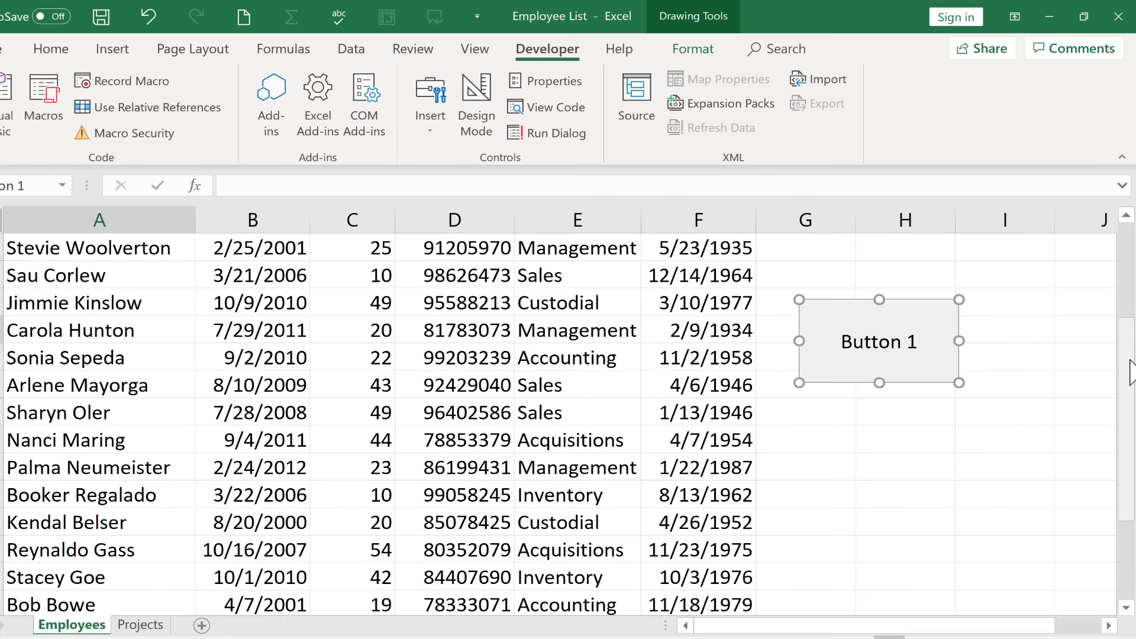
Step: Change the new button's label on the Employees sheet to Projects
{"action": "left_click_drag", "start_coordinate": [1124, 435], "coordinate": [1127, 350]}
{"action": "left_click_drag", "start_coordinate": [1128, 278], "coordinate": [1126, 248]}
{"action": "left_click", "coordinate": [910, 487]}
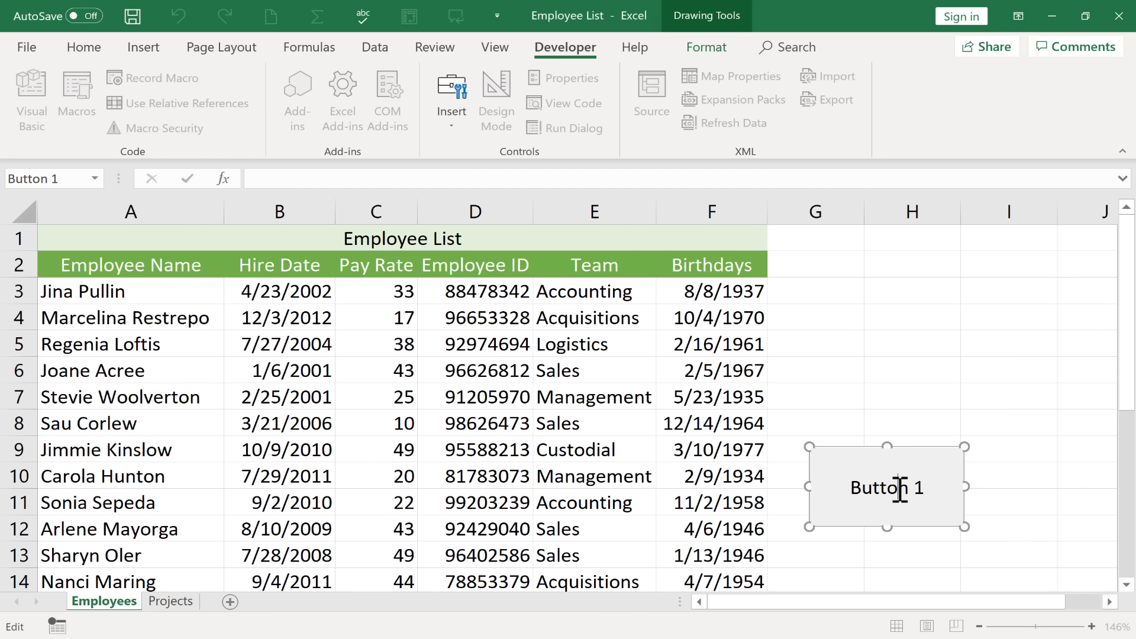
{"action": "left_click_drag", "start_coordinate": [865, 484], "coordinate": [929, 485]}
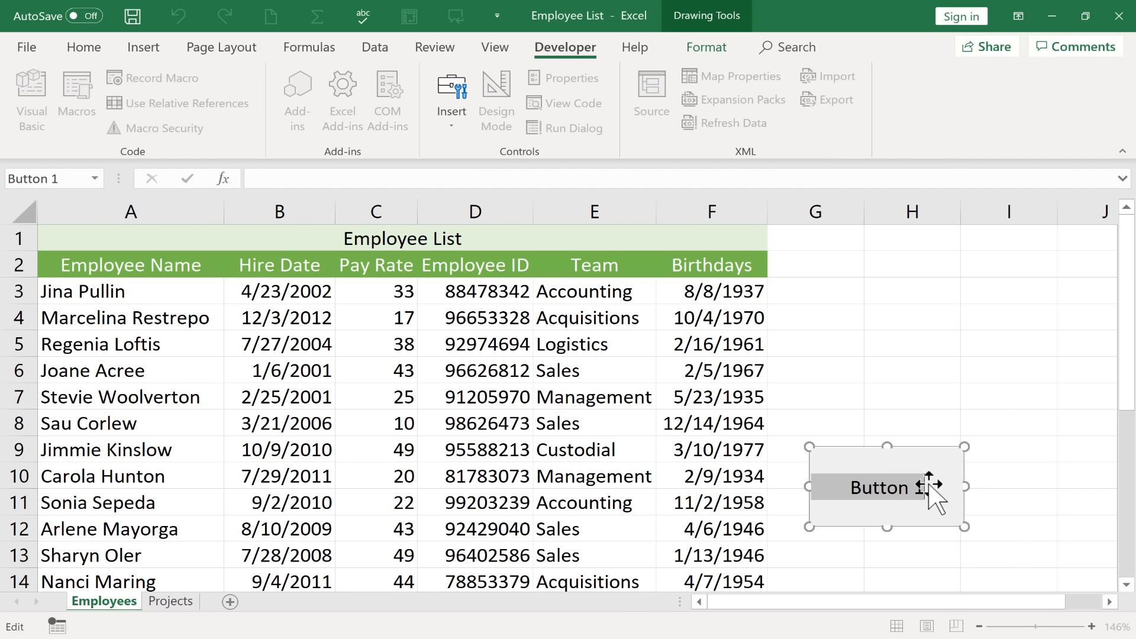
{"action": "type", "text": "Projects"}
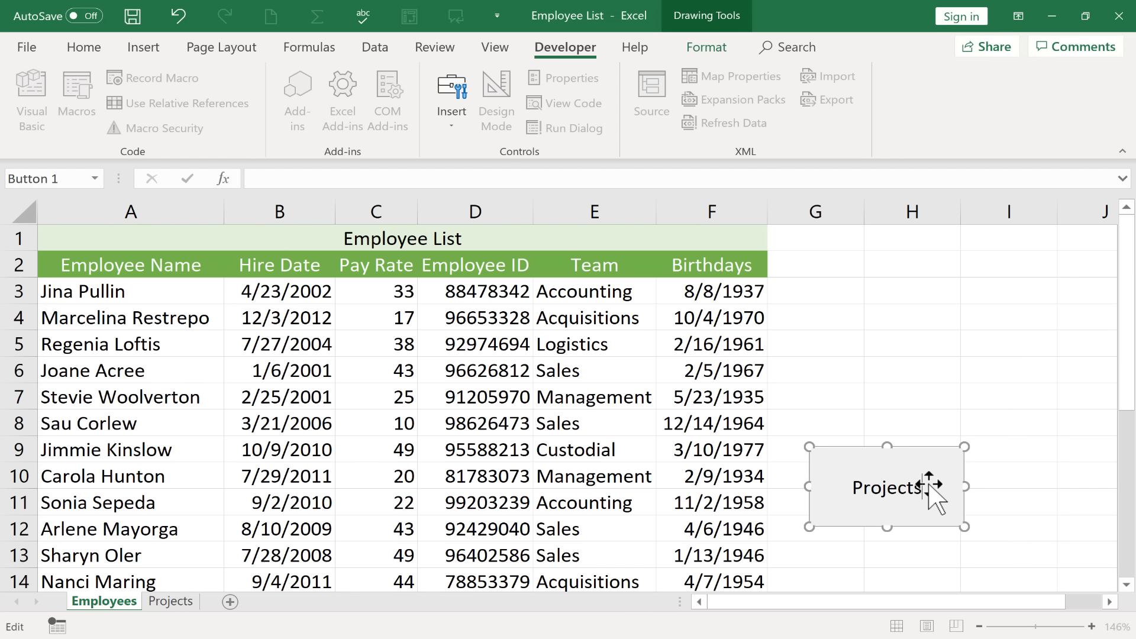
{"action": "left_click", "coordinate": [946, 373]}
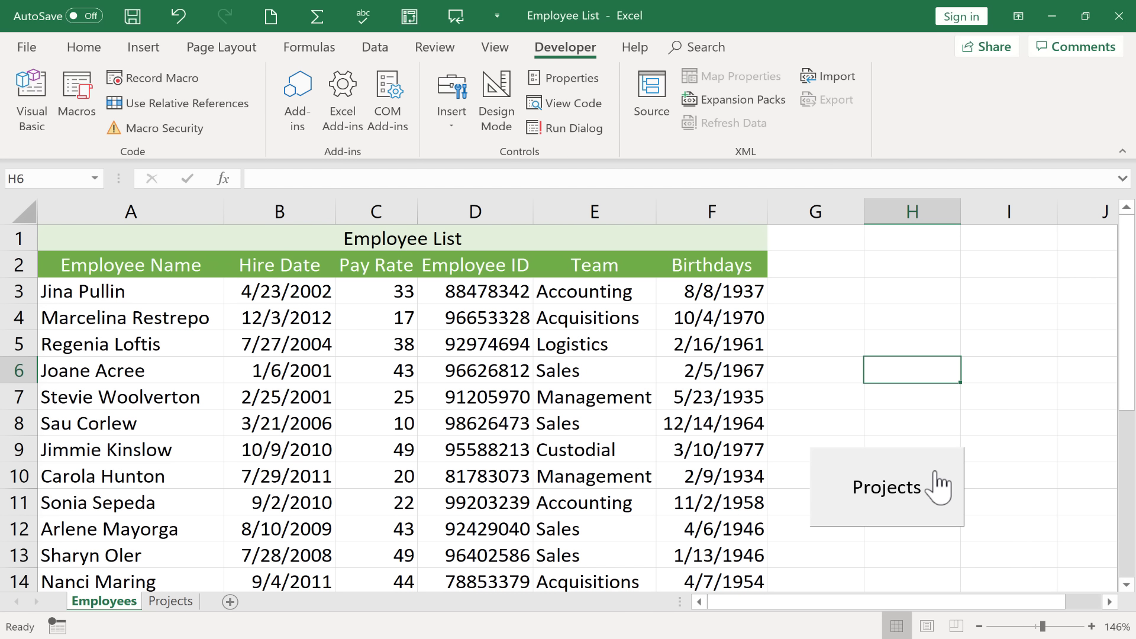
Step: Use the Projects button to switch sheets and enter the full name of the employee from Employees row 4 in A3 under Project A
{"action": "left_click", "coordinate": [939, 486]}
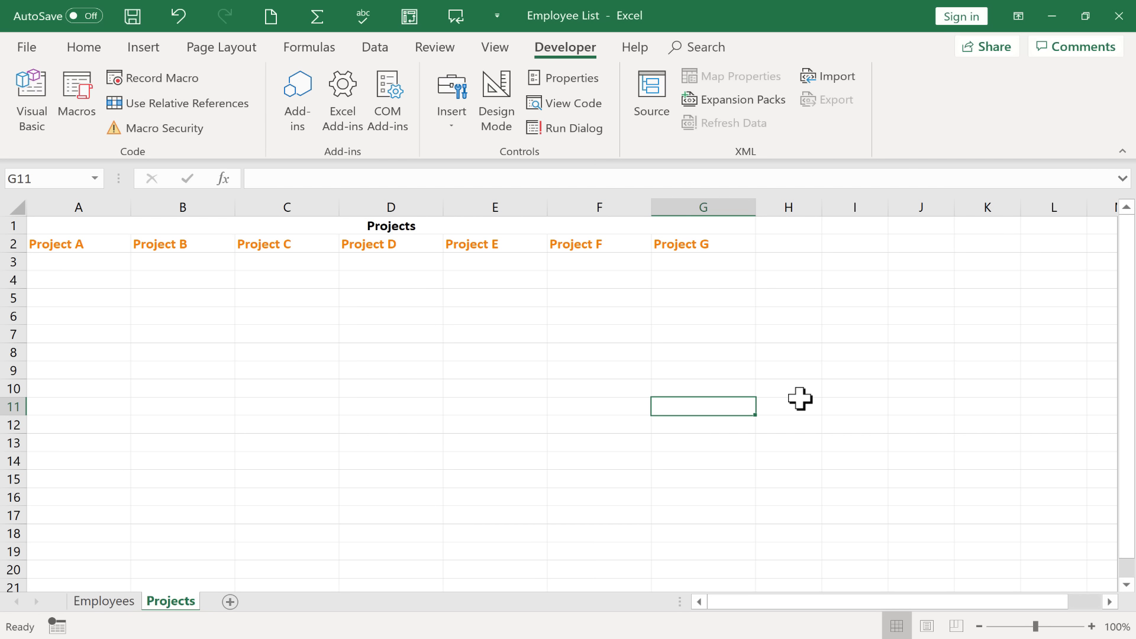
{"action": "left_click", "coordinate": [82, 259]}
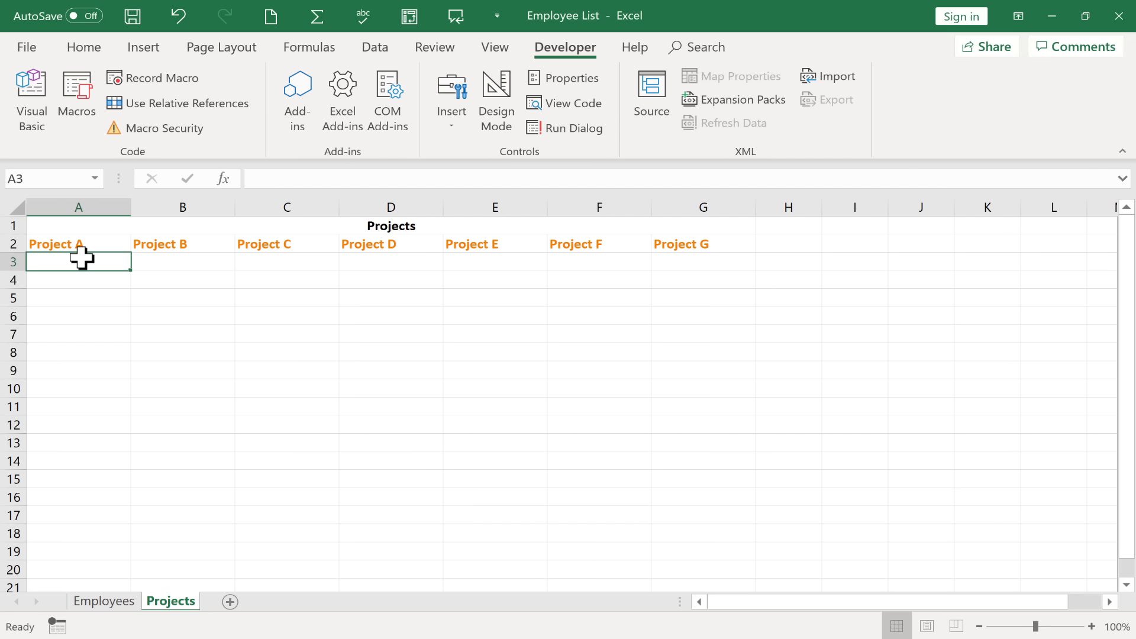
{"action": "type", "text": "Marcelina Restrep"}
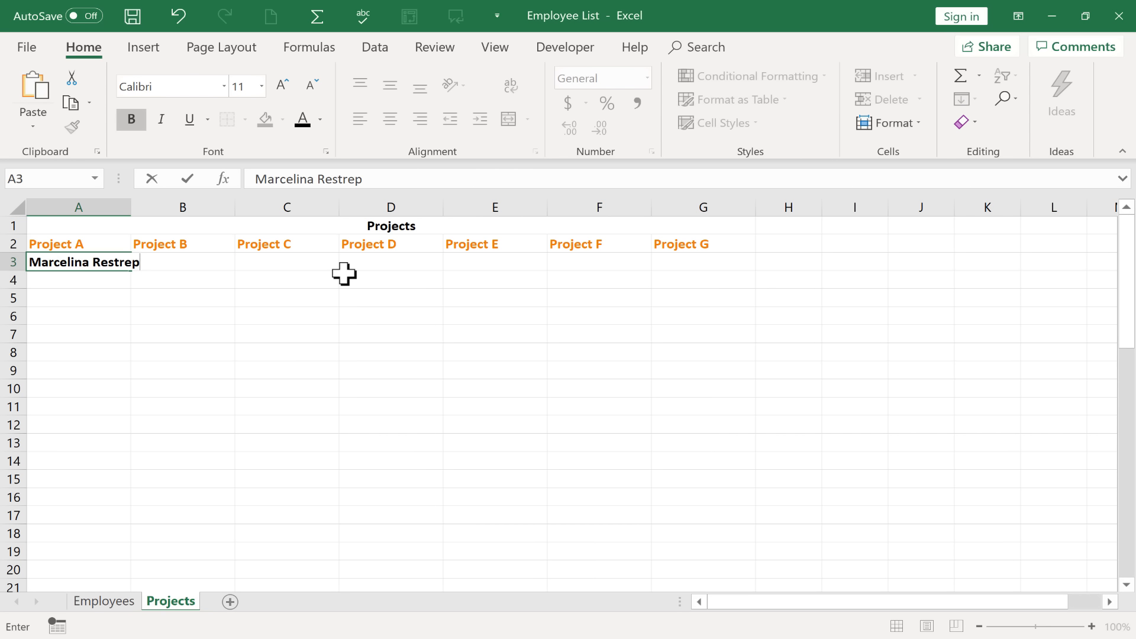
{"action": "type", "text": "o"}
{"action": "key", "text": "ctrl+Return"}
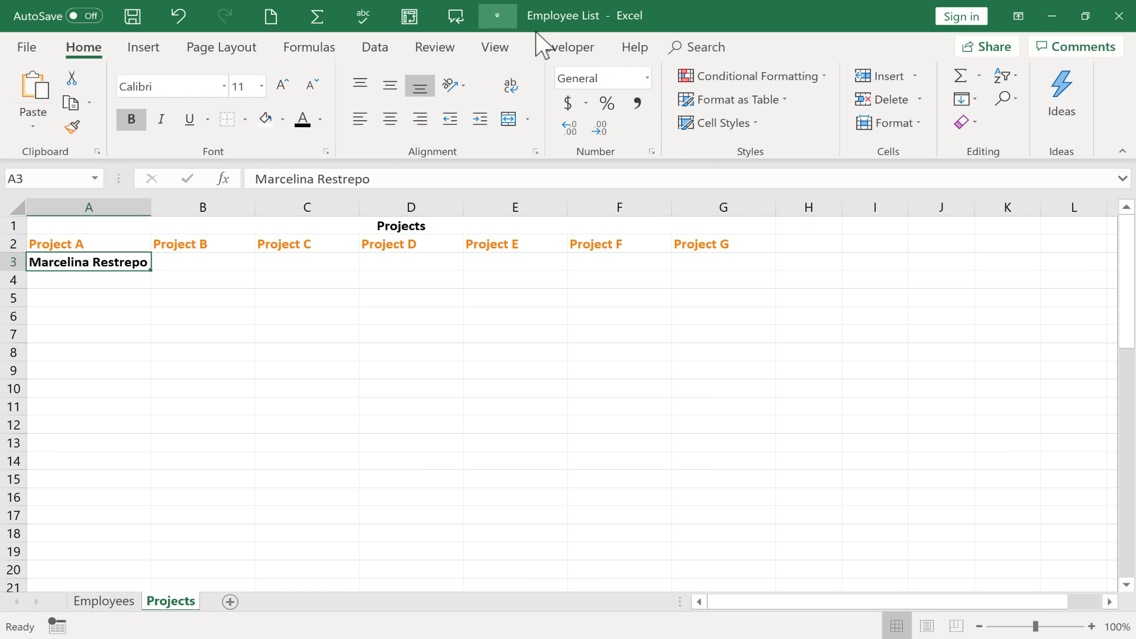
Step: Record a macro named ReturnToEmployeeSheet with shortcut letter B, stored in This Workbook, that switches to the Employees sheet
{"action": "left_click", "coordinate": [560, 57]}
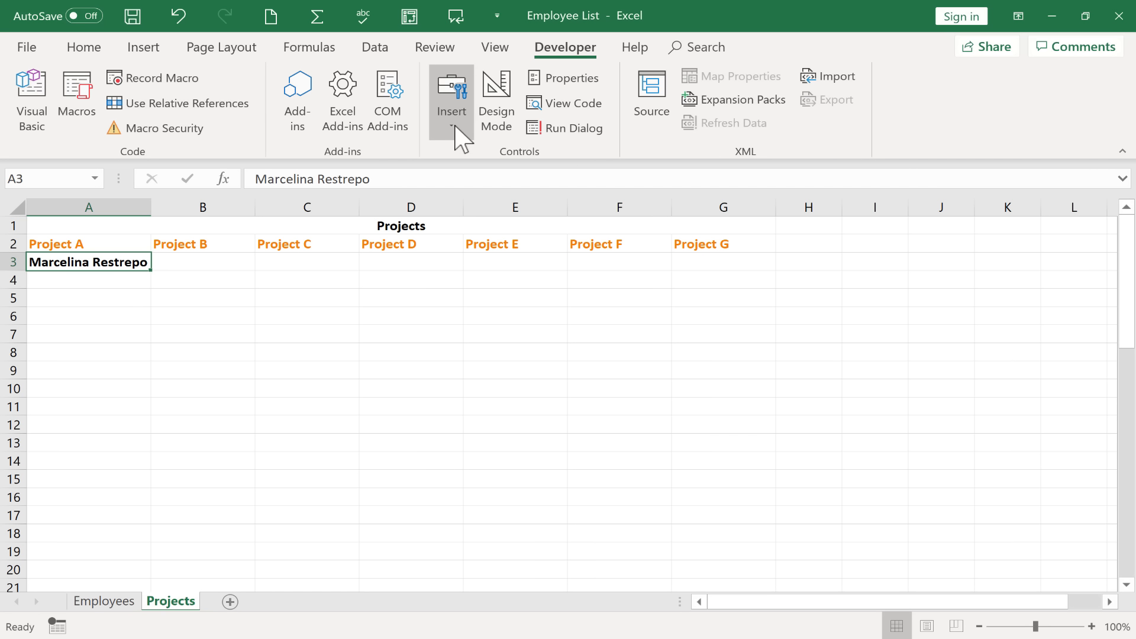
{"action": "left_click", "coordinate": [176, 82]}
{"action": "type", "text": "ReturnToEmployeeSheet"}
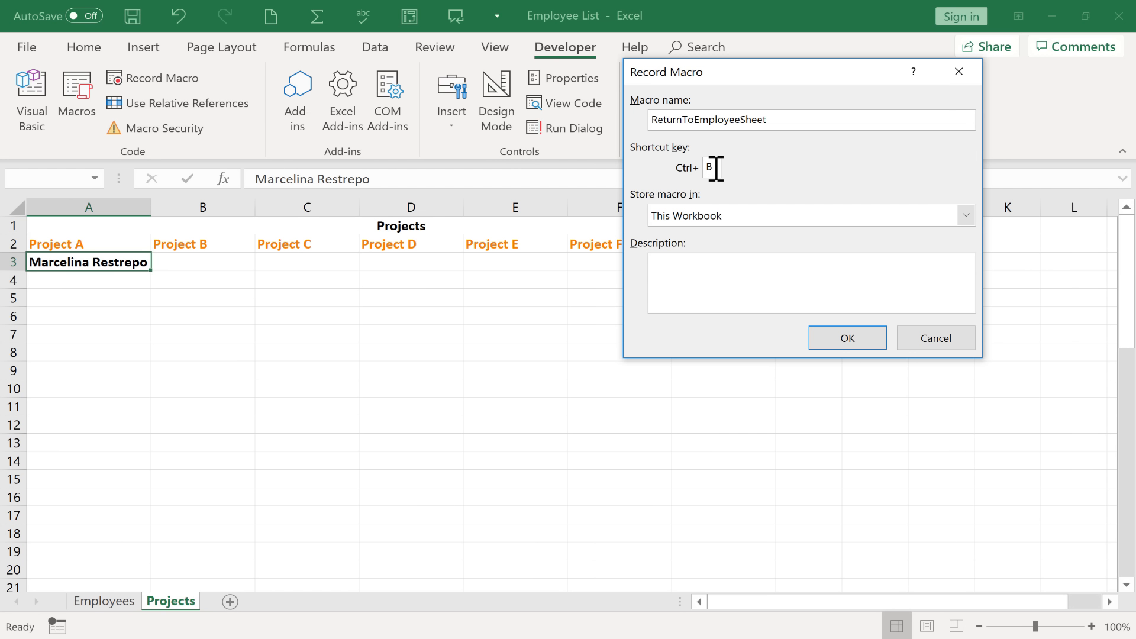
{"action": "left_click", "coordinate": [847, 339]}
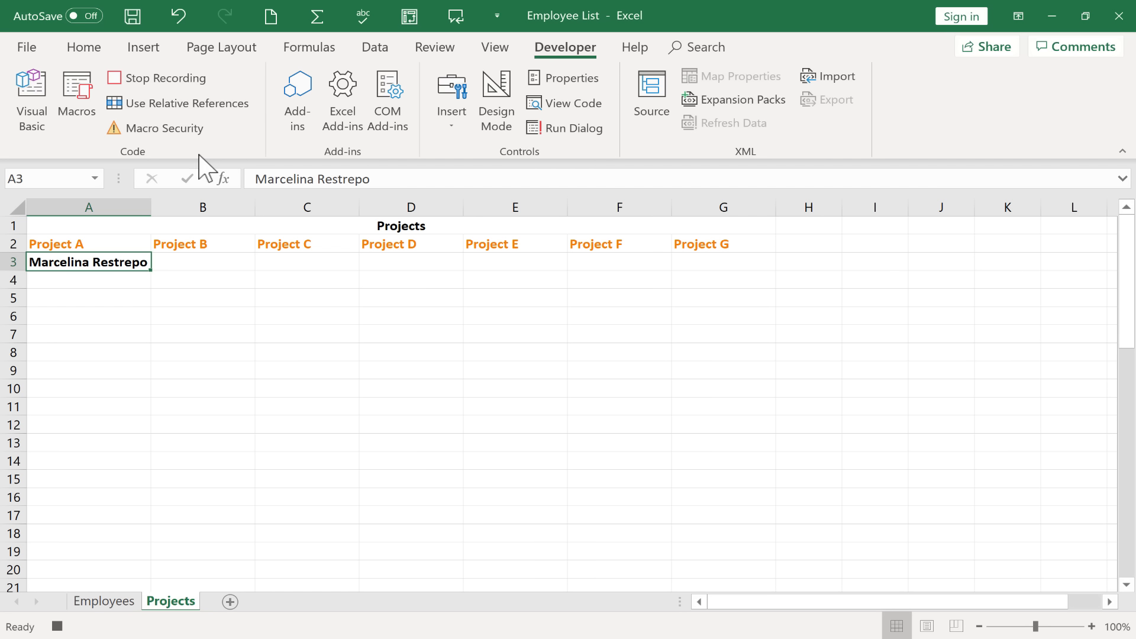
{"action": "left_click", "coordinate": [108, 603]}
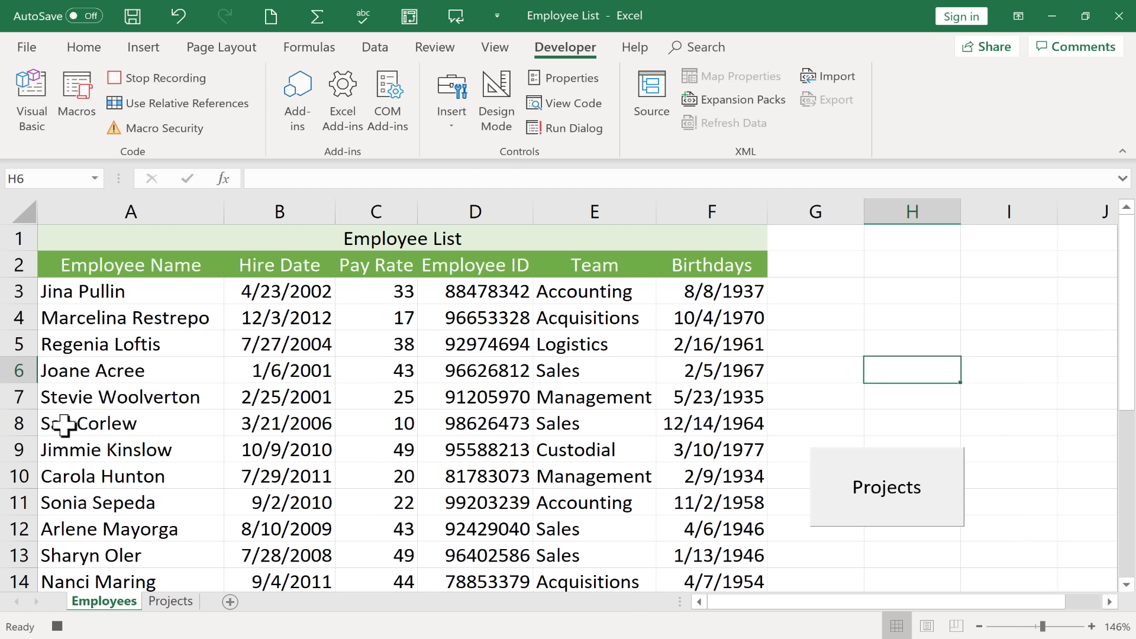
{"action": "left_click", "coordinate": [136, 78]}
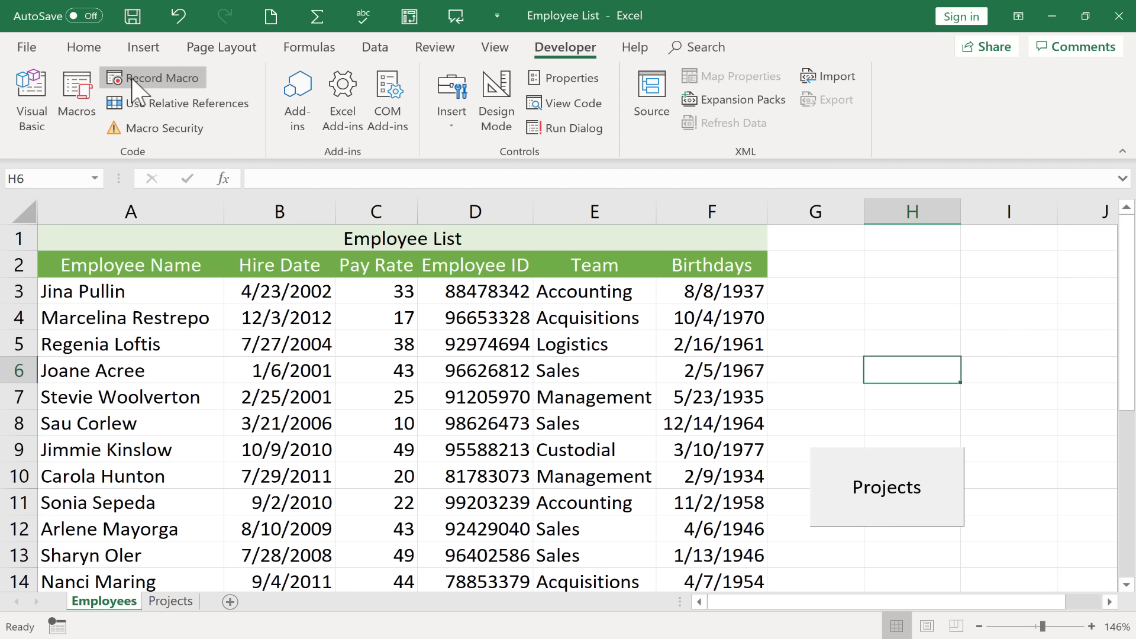
Step: Insert a form control button over about H8:J12 on the Projects sheet and assign it the ReturnToEmployeeSheet macro
{"action": "left_click", "coordinate": [172, 601]}
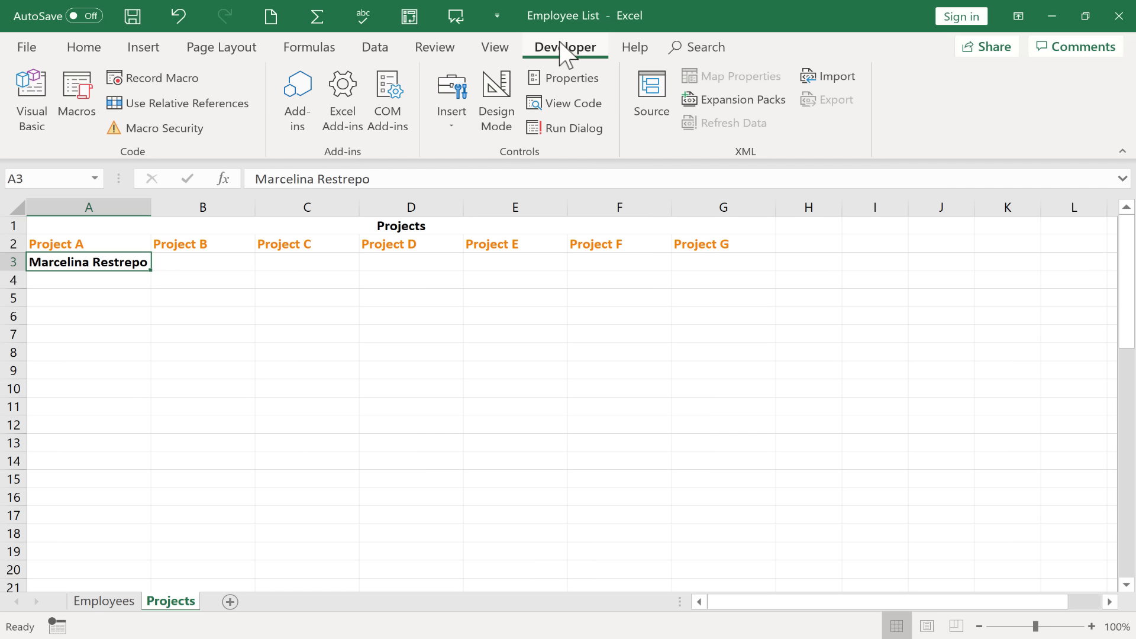
{"action": "left_click", "coordinate": [447, 130]}
{"action": "left_click", "coordinate": [438, 169]}
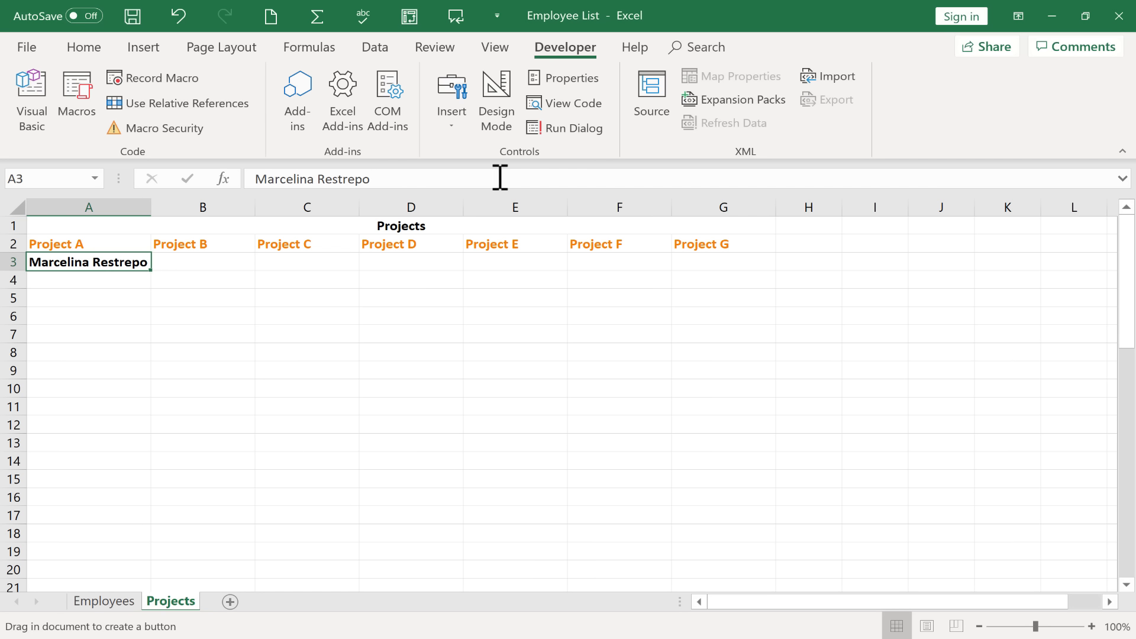
{"action": "left_click_drag", "start_coordinate": [805, 355], "coordinate": [882, 410]}
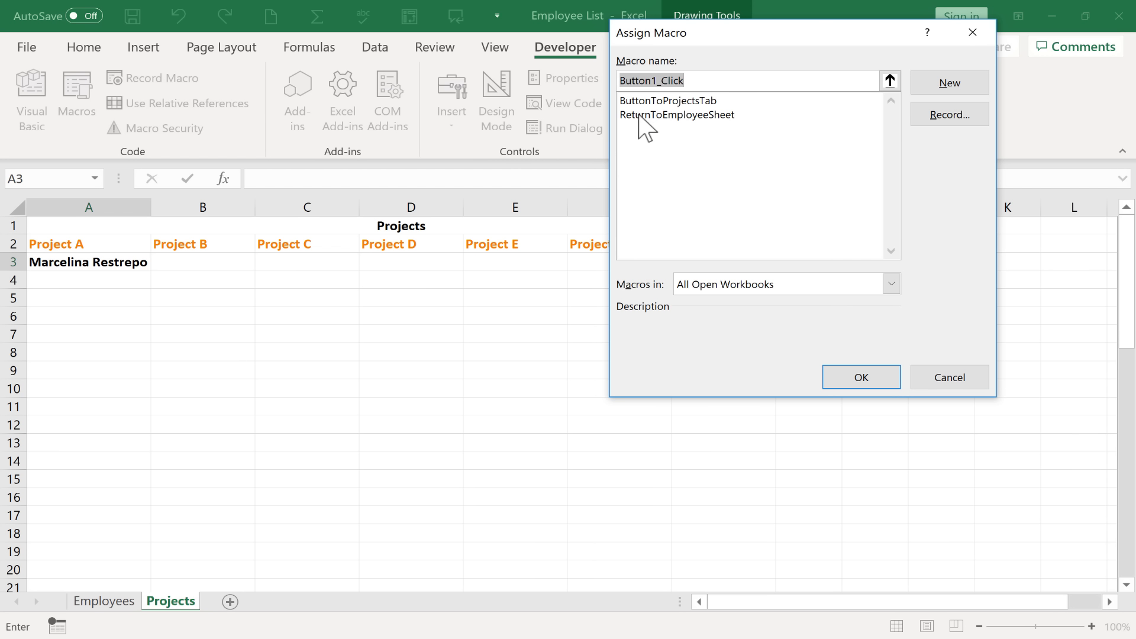
{"action": "left_click", "coordinate": [639, 116]}
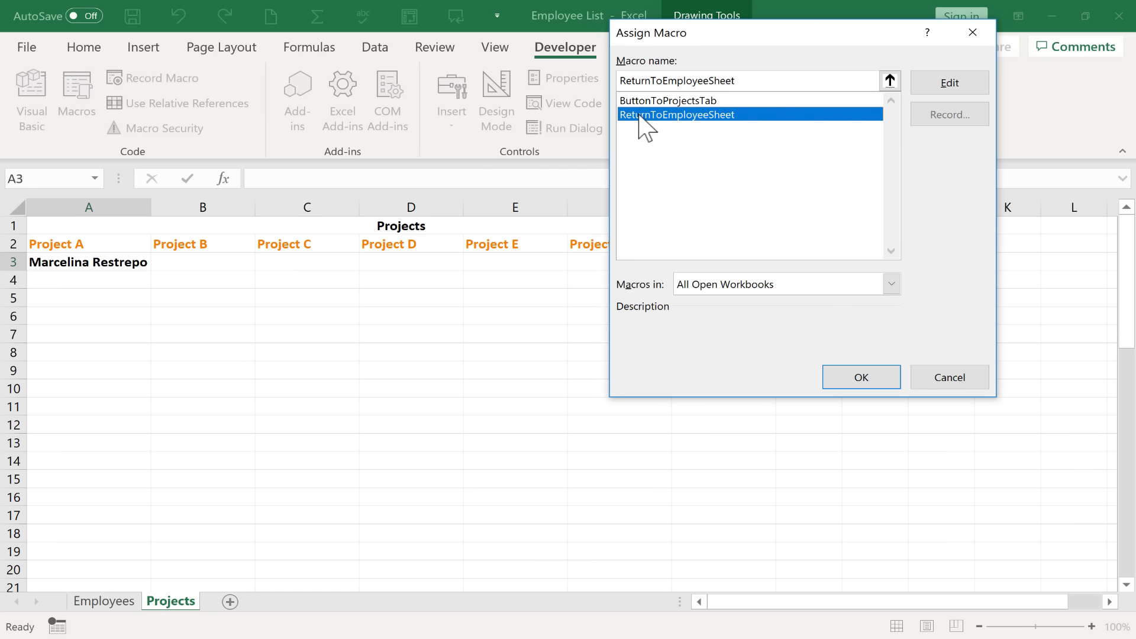
{"action": "left_click", "coordinate": [861, 377]}
Step: Label the button on the Projects sheet Return and test it
{"action": "triple_click", "coordinate": [876, 393]}
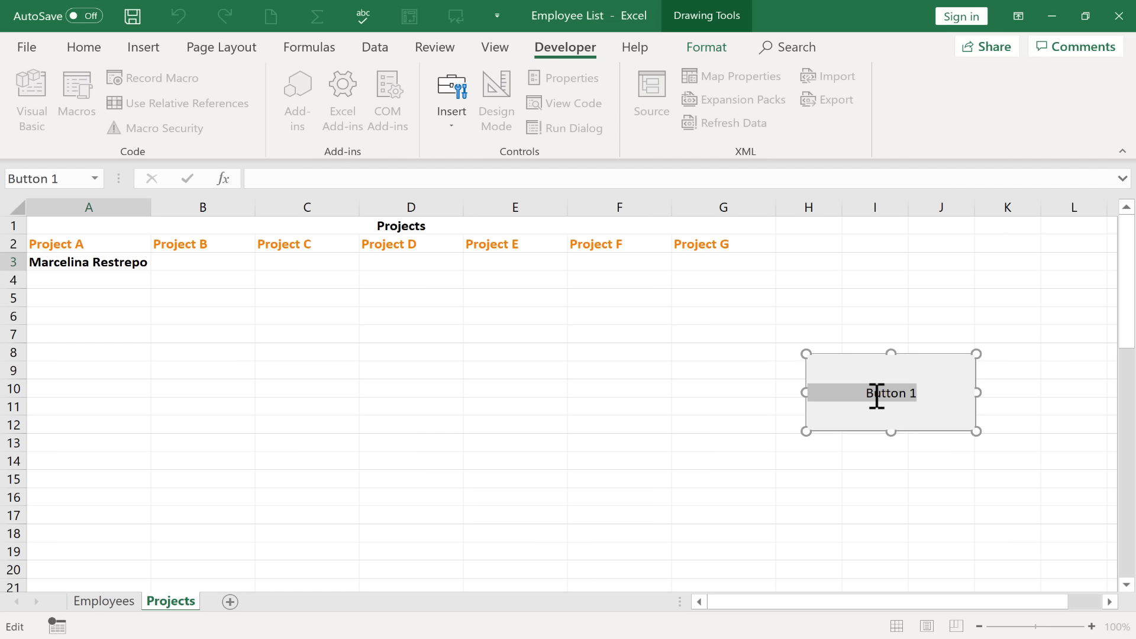
{"action": "type", "text": "Ret"}
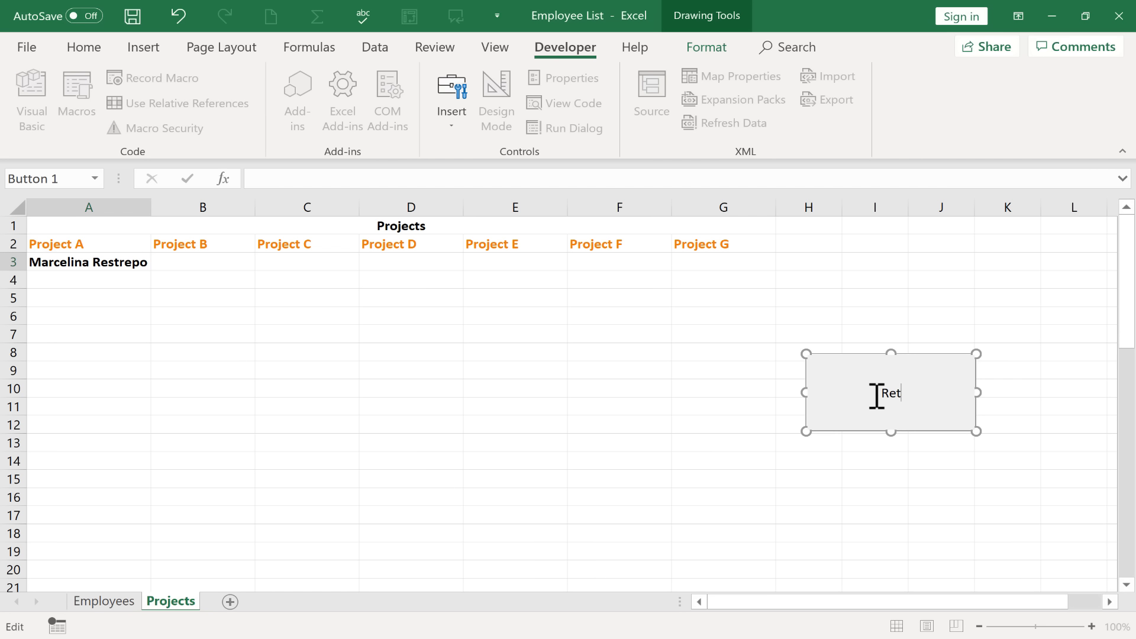
{"action": "type", "text": "urn"}
{"action": "left_click", "coordinate": [872, 314]}
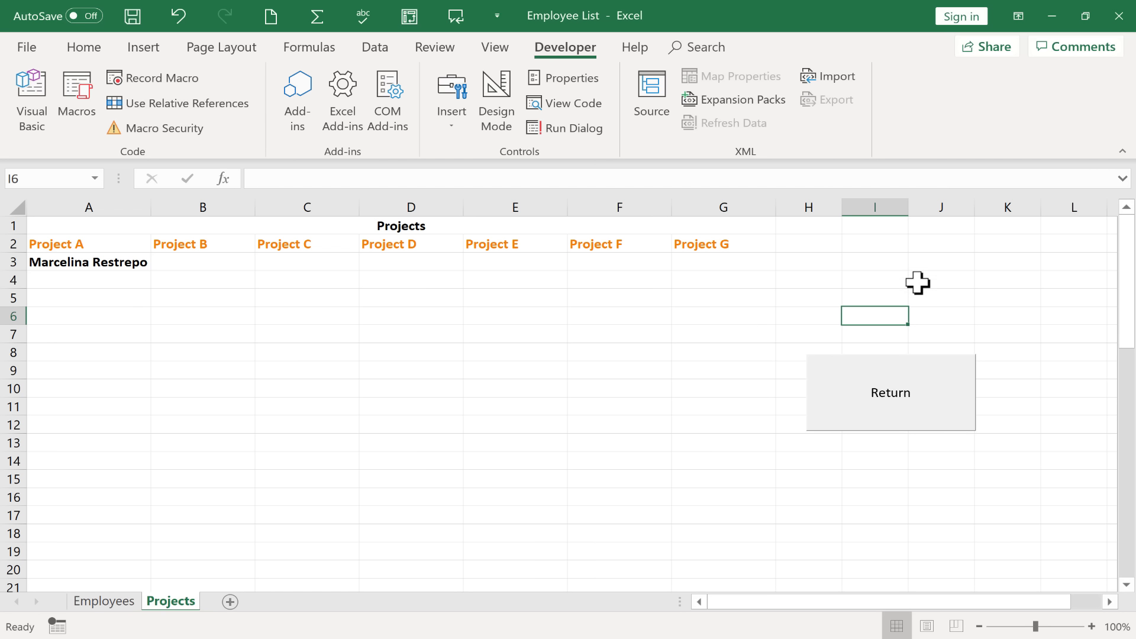
{"action": "left_click", "coordinate": [916, 387]}
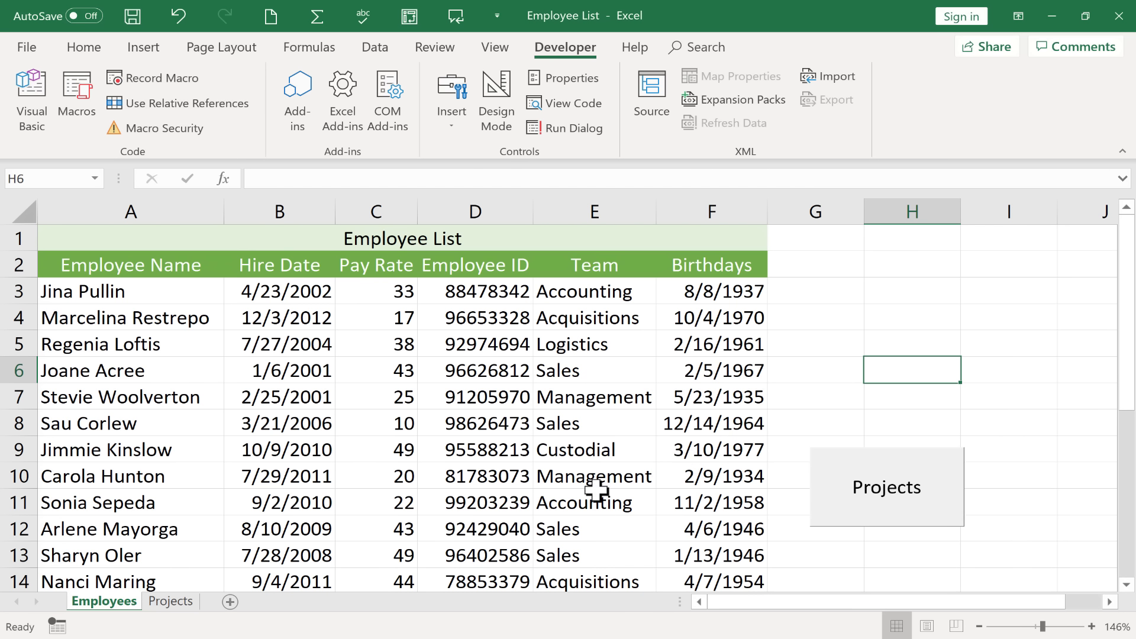
Step: Go back to the Projects sheet and enlarge the Return button to cover about H7:J12
{"action": "left_click", "coordinate": [171, 602]}
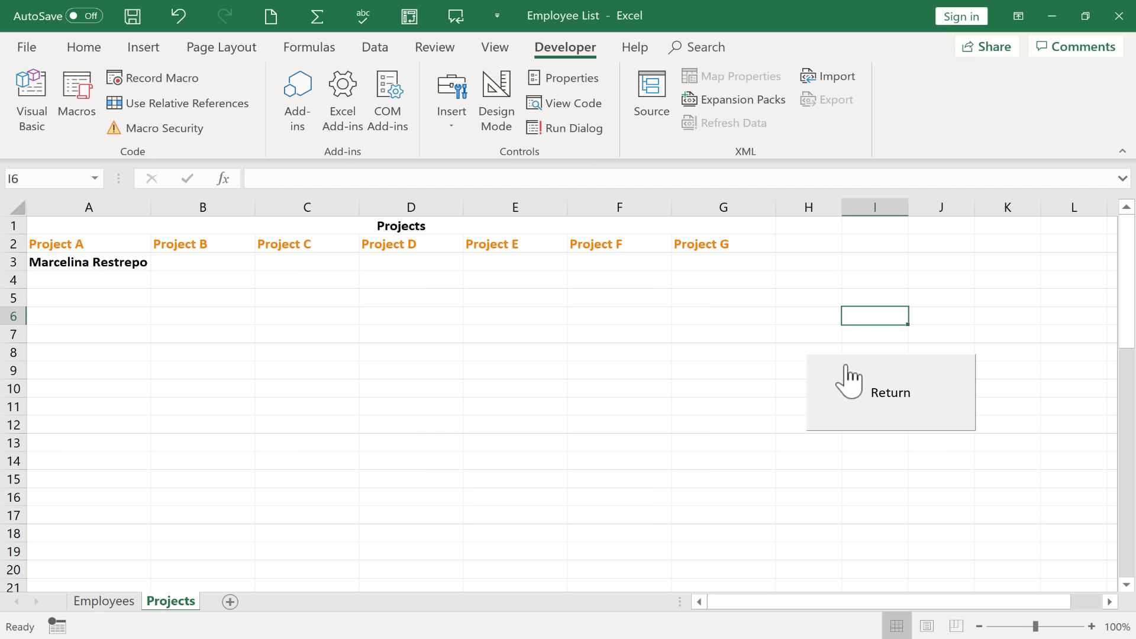
{"action": "right_click", "coordinate": [930, 393]}
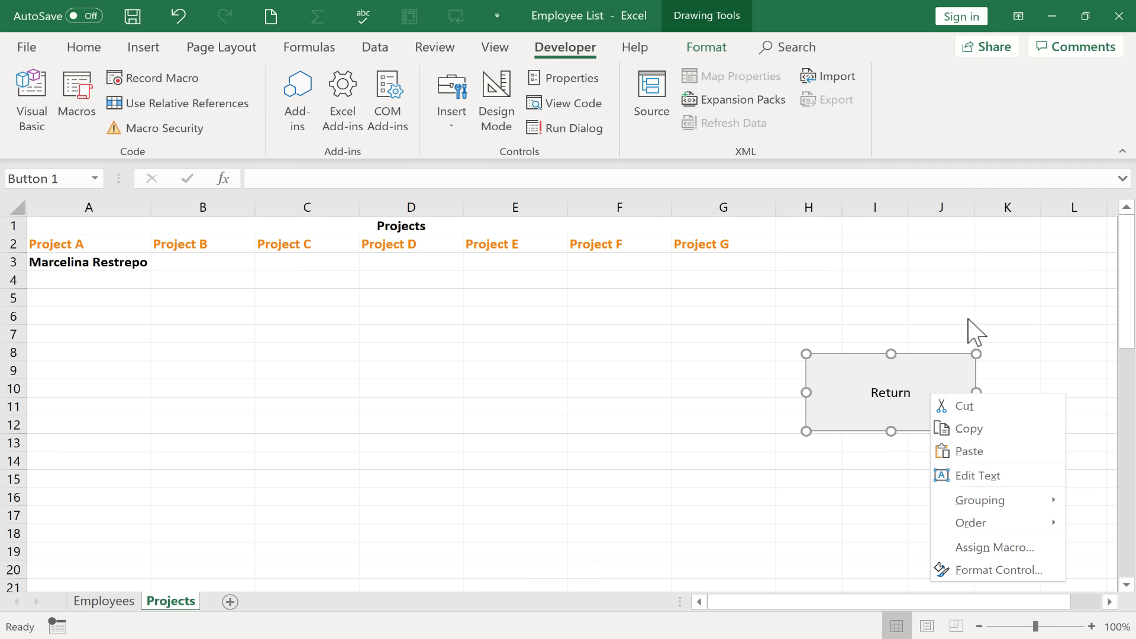
{"action": "key", "text": "Escape"}
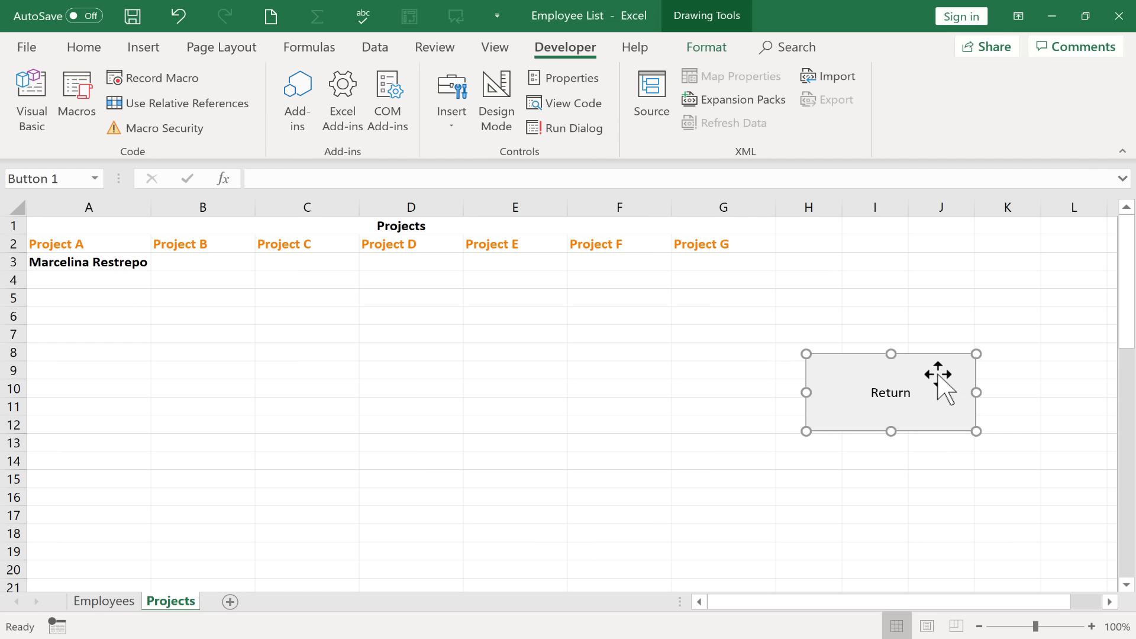
{"action": "left_click_drag", "start_coordinate": [938, 374], "coordinate": [974, 324]}
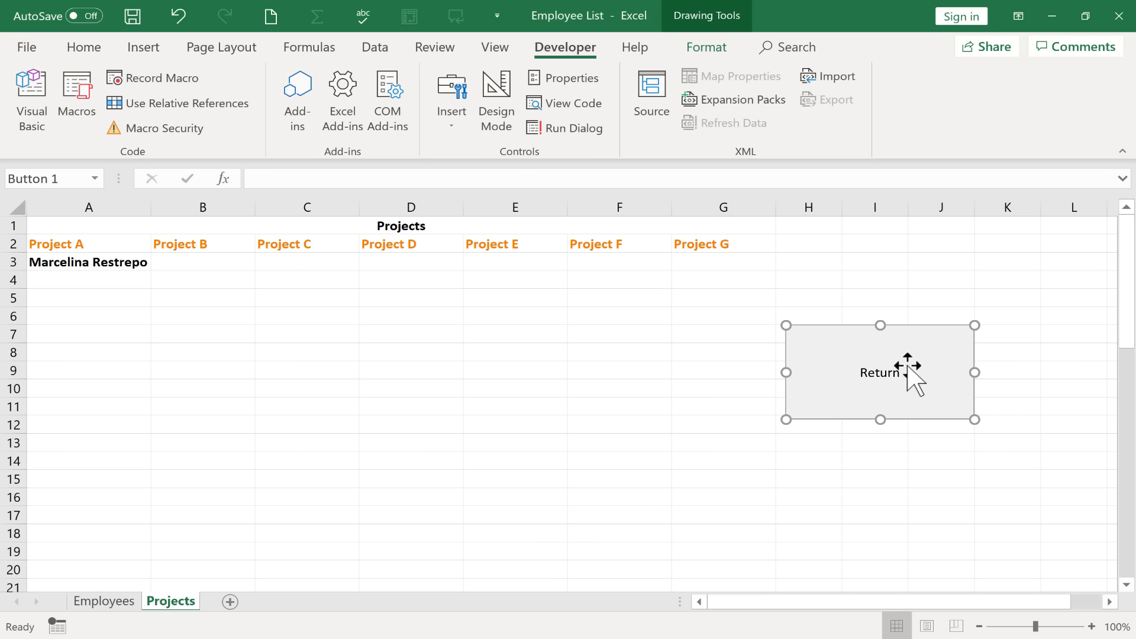
{"action": "right_click", "coordinate": [909, 362]}
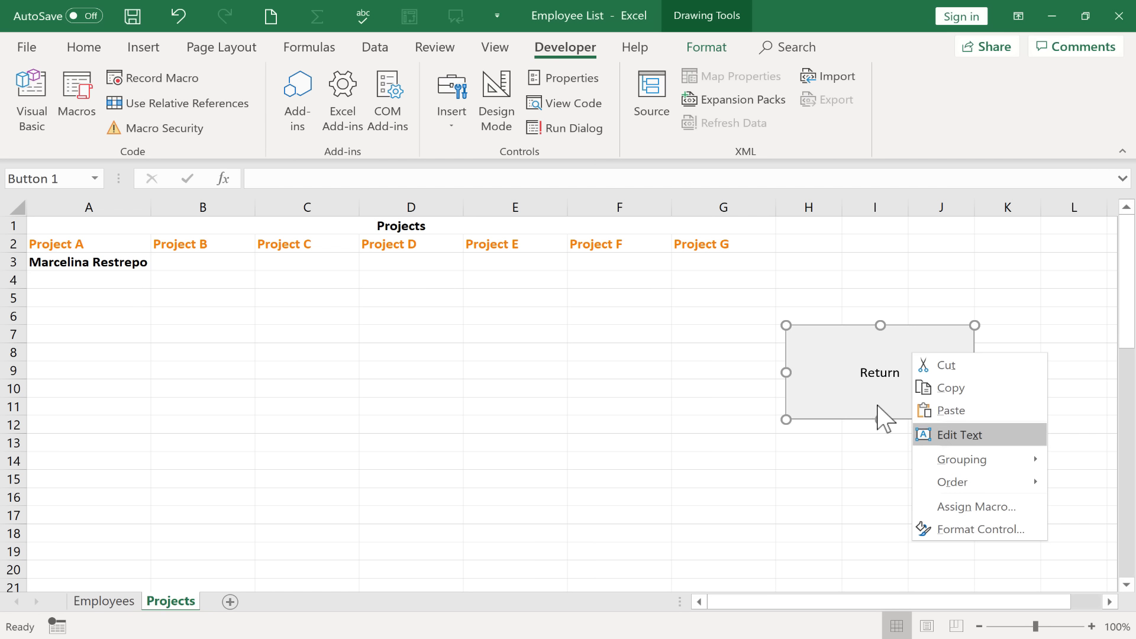
{"action": "key", "text": "Escape"}
Step: Test the Projects button from the Employees sheet and the Return button from the Projects sheet
{"action": "left_click", "coordinate": [106, 602]}
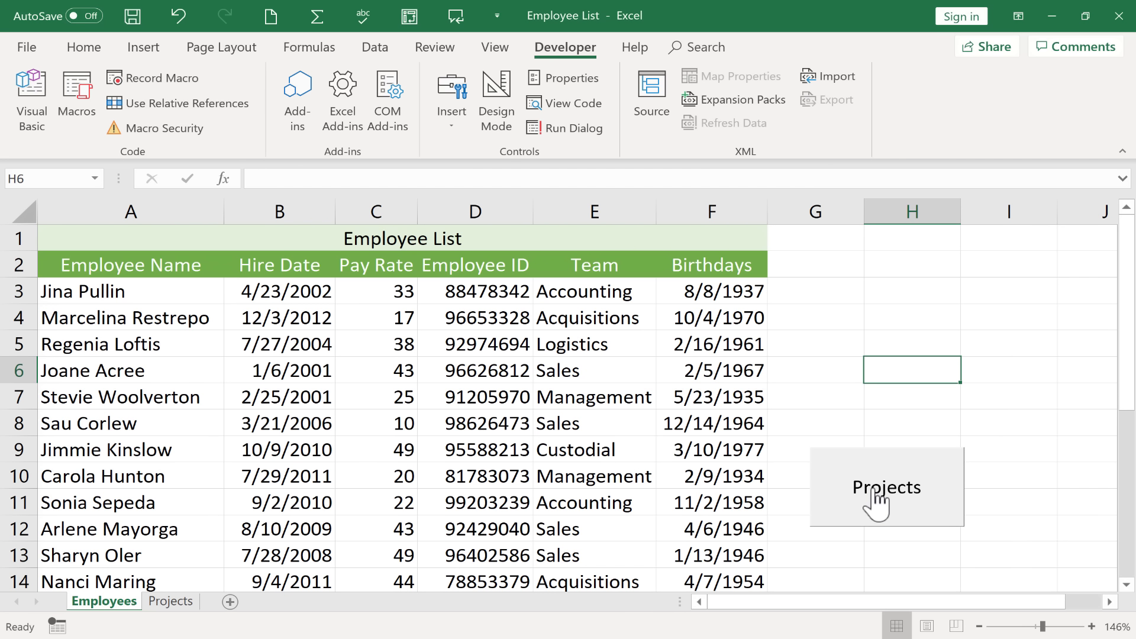
{"action": "left_click", "coordinate": [874, 502]}
{"action": "left_click", "coordinate": [835, 267]}
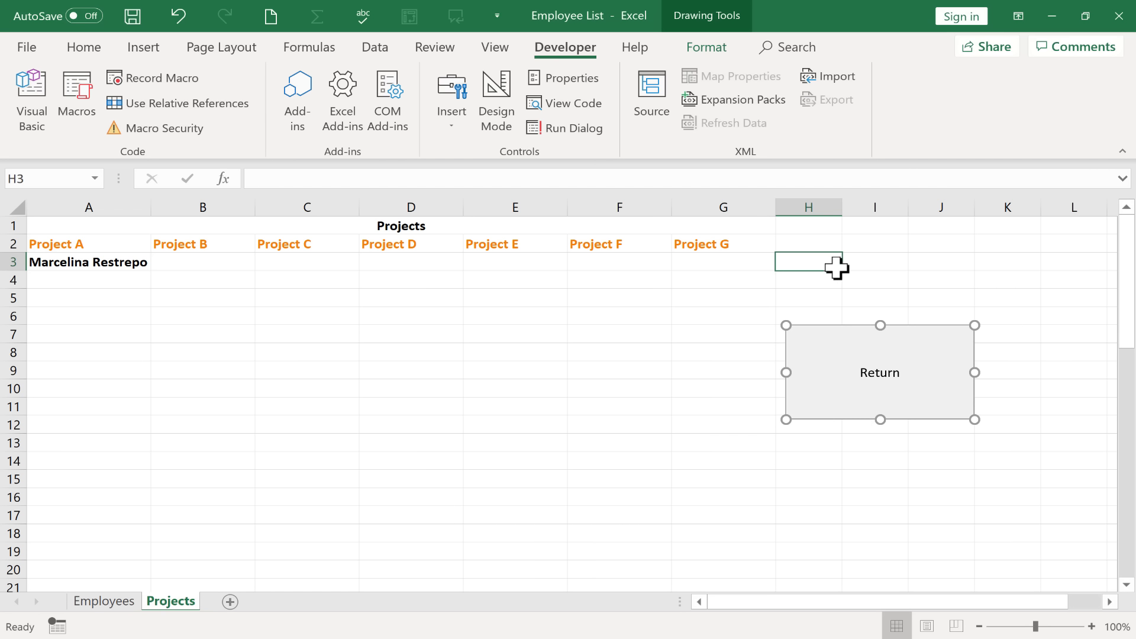
{"action": "left_click", "coordinate": [886, 368]}
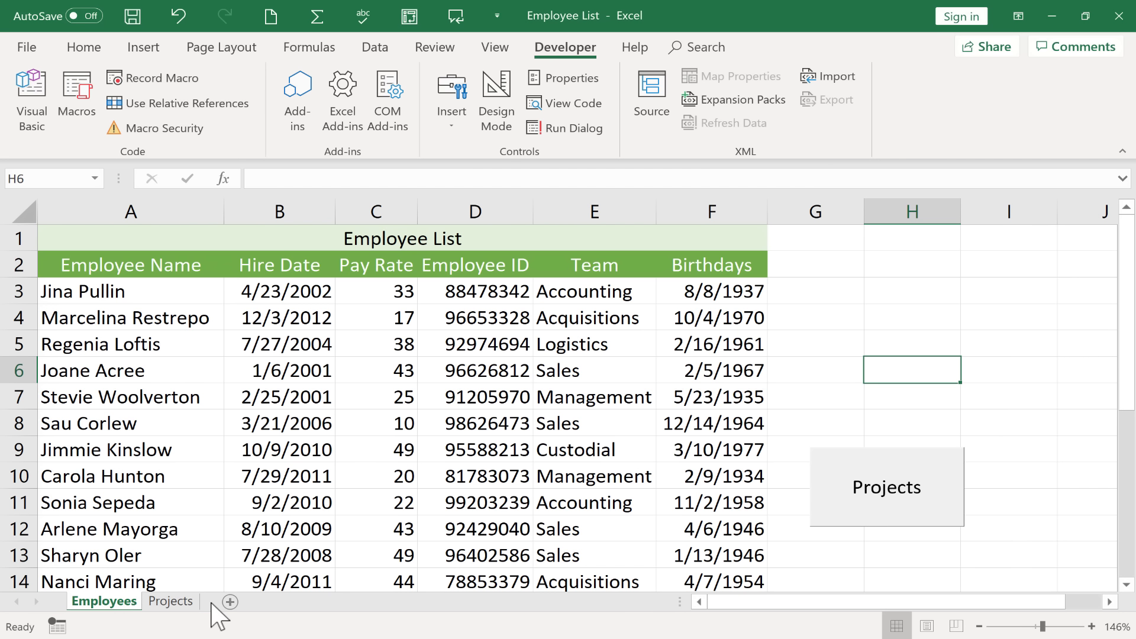
{"action": "left_click", "coordinate": [1006, 327]}
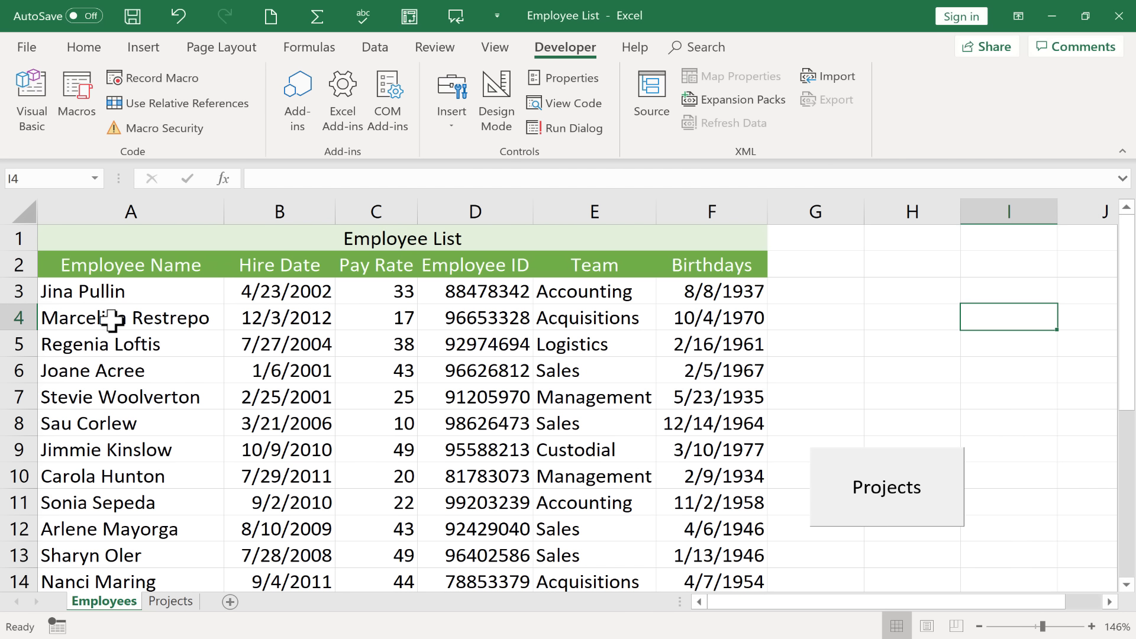
{"action": "left_click_drag", "start_coordinate": [111, 320], "coordinate": [717, 314]}
{"action": "left_click", "coordinate": [146, 319]}
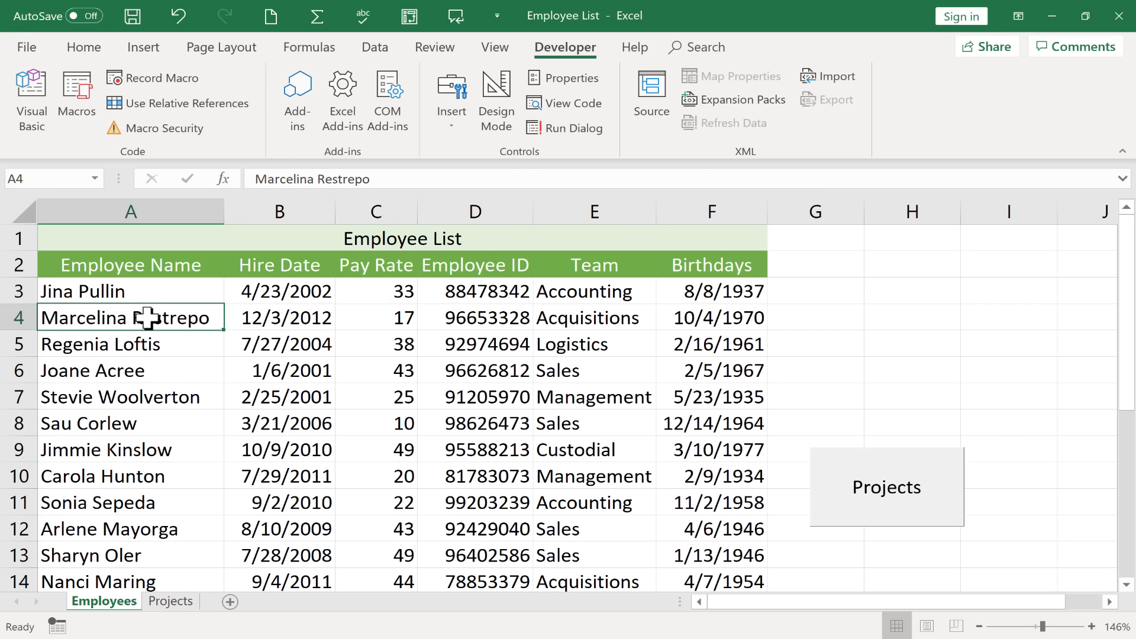
{"action": "left_click_drag", "start_coordinate": [146, 318], "coordinate": [698, 317]}
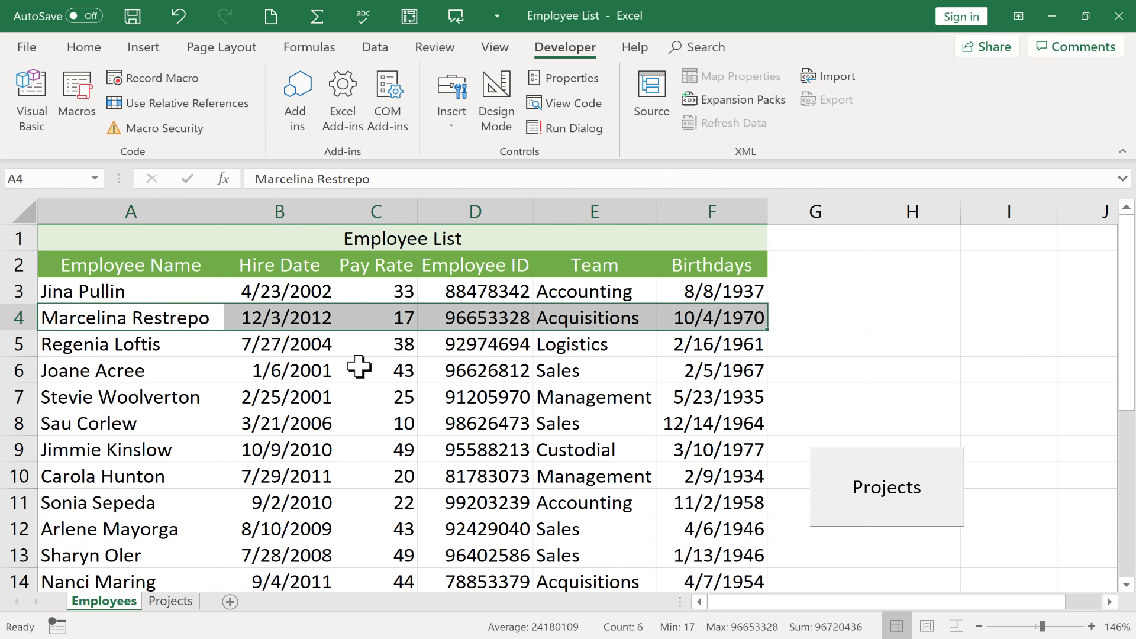
{"action": "left_click", "coordinate": [179, 370]}
Step: Try a light blue theme fill on cell A4 of the Employees sheet and undo it
{"action": "left_click", "coordinate": [168, 319]}
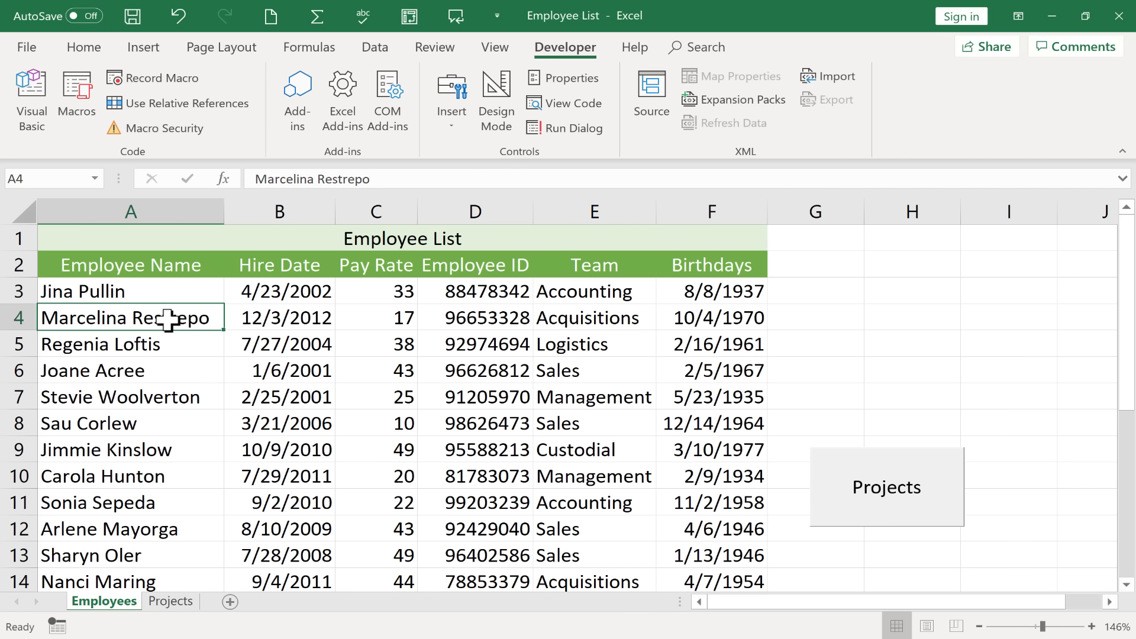
{"action": "left_click", "coordinate": [84, 48]}
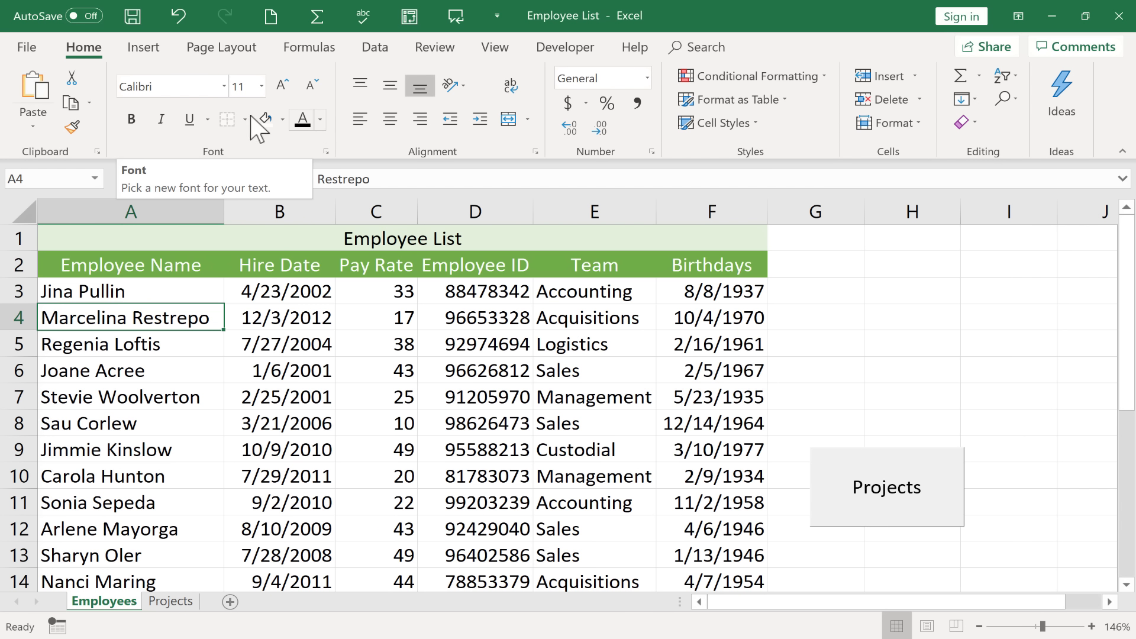
{"action": "left_click", "coordinate": [281, 120]}
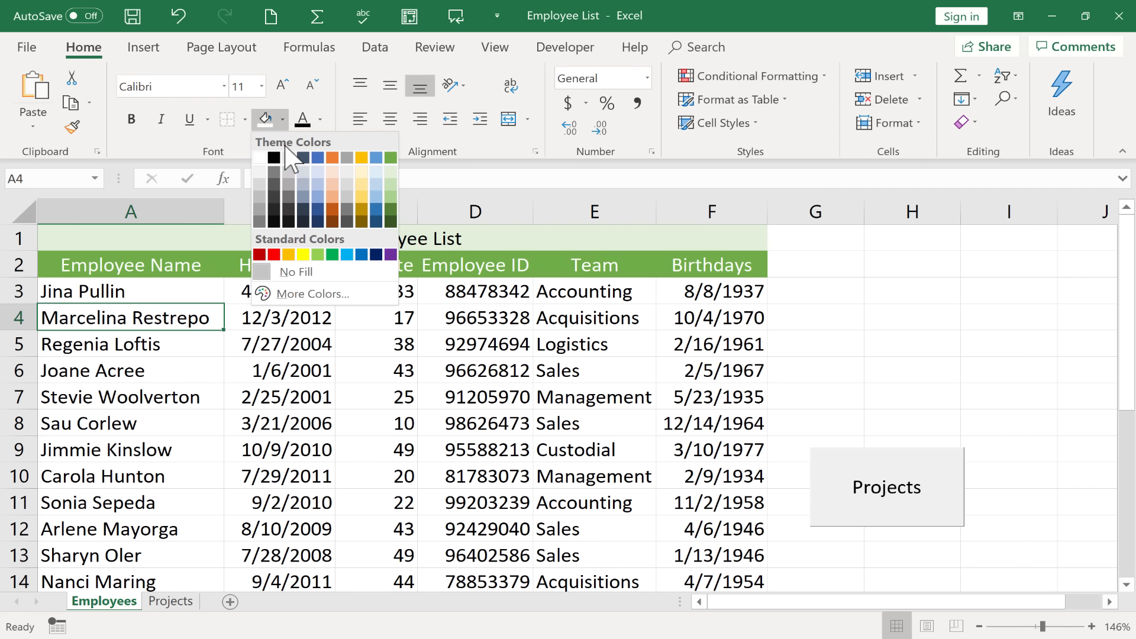
{"action": "left_click", "coordinate": [316, 194]}
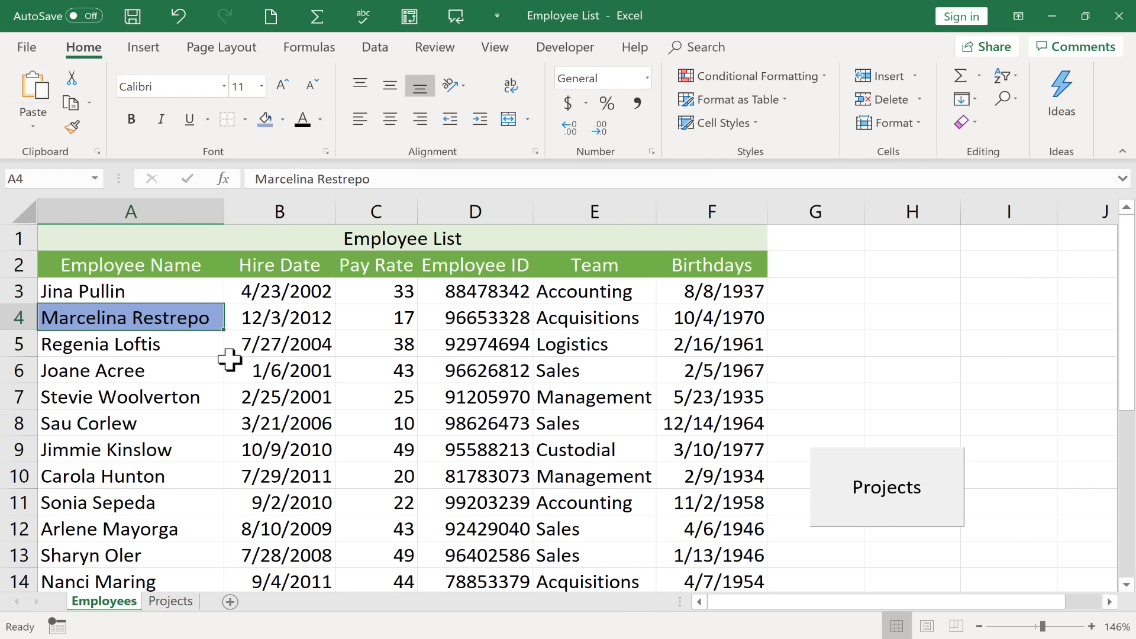
{"action": "key", "text": "ctrl+z"}
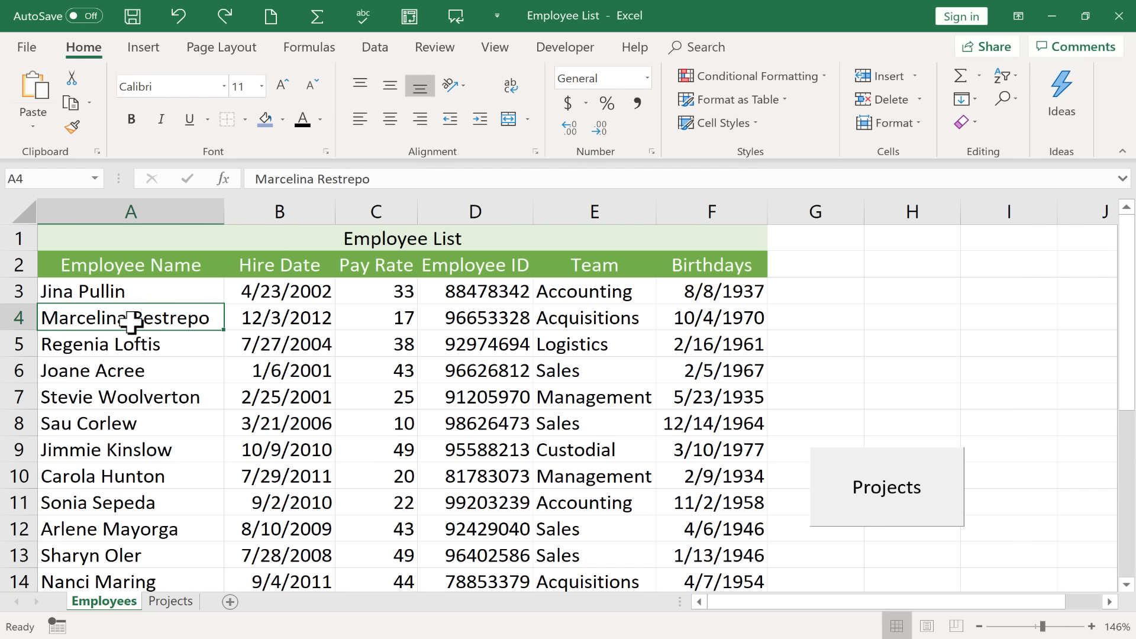
Step: With cell H2 selected, start recording a macro named MarkAsReviewed with the shortcut Ctrl+Shift+C, stored in This Workbook
{"action": "left_click", "coordinate": [132, 348]}
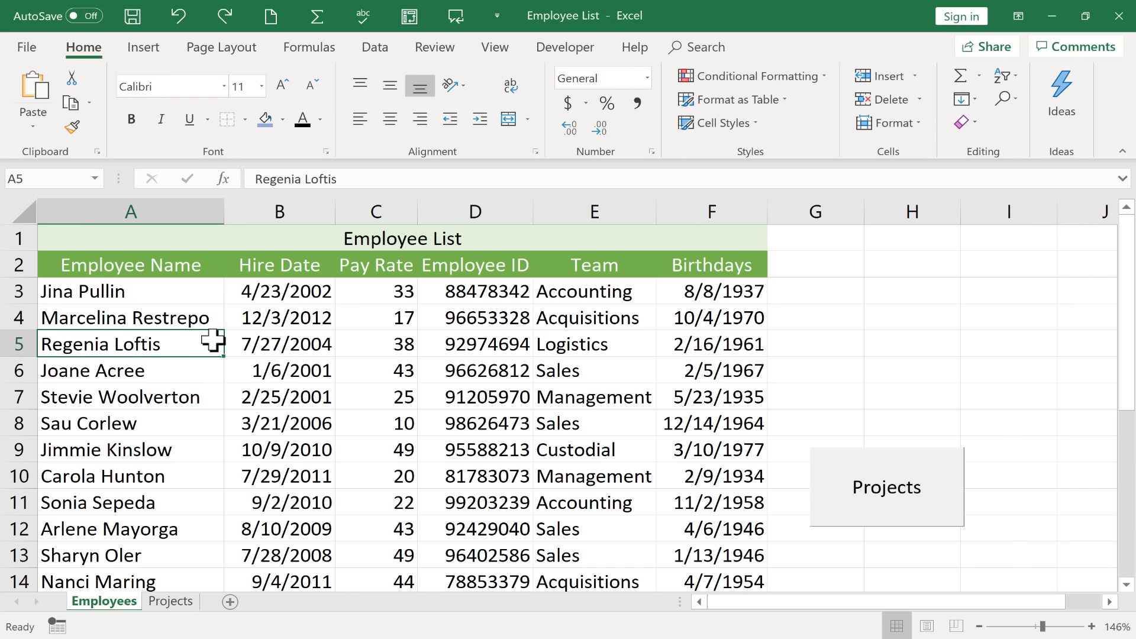
{"action": "left_click", "coordinate": [923, 266]}
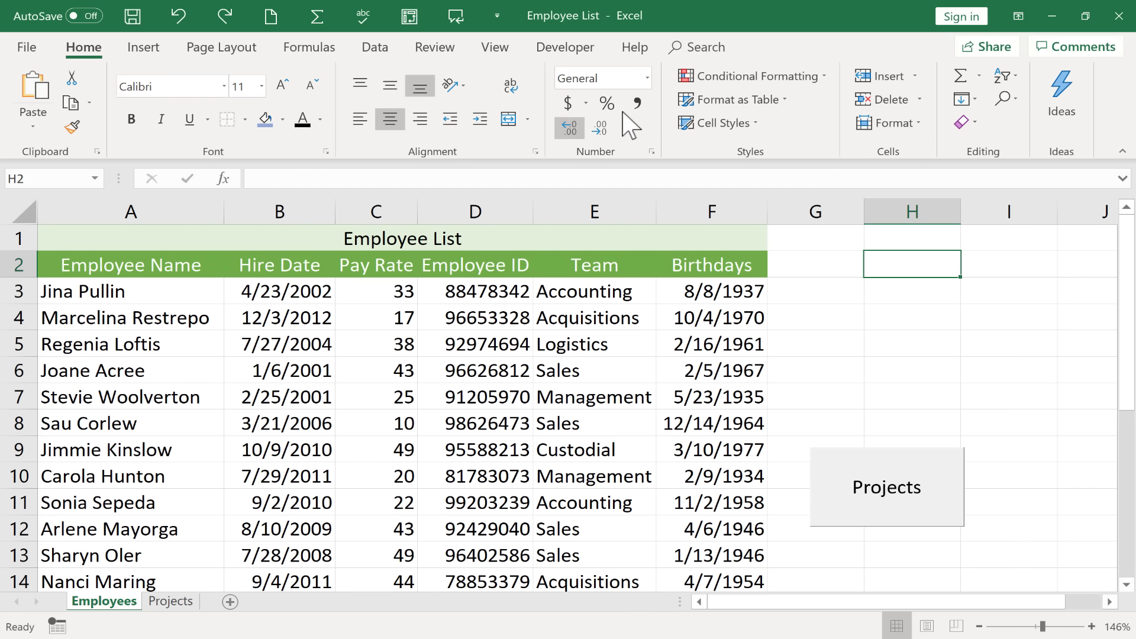
{"action": "left_click", "coordinate": [565, 47]}
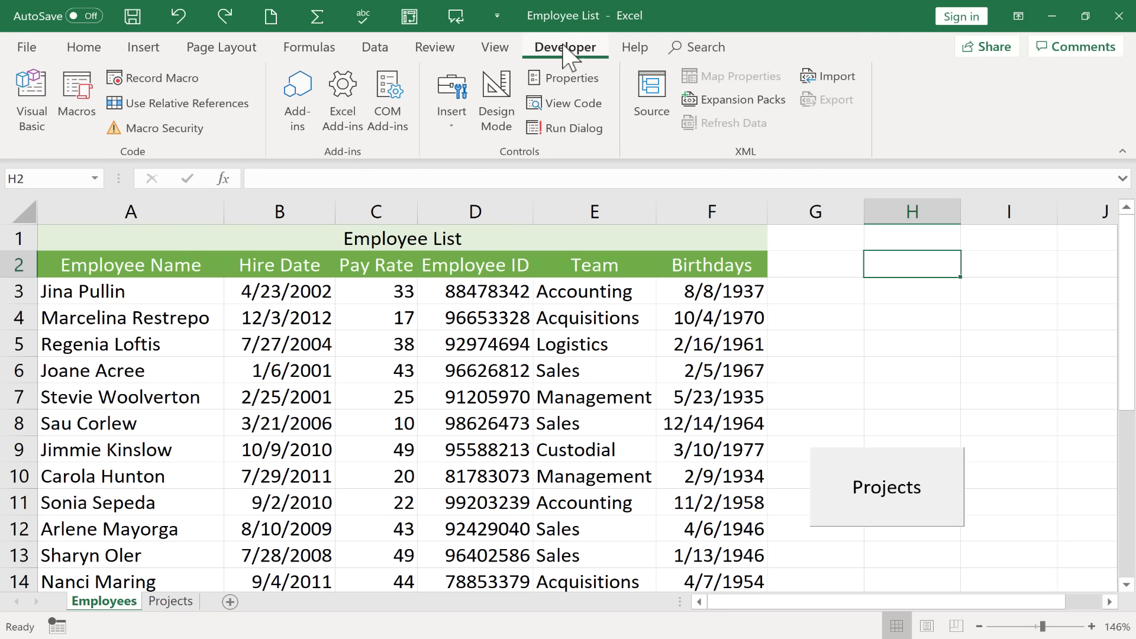
{"action": "left_click", "coordinate": [157, 83]}
{"action": "type", "text": "MarkAsReviewed"}
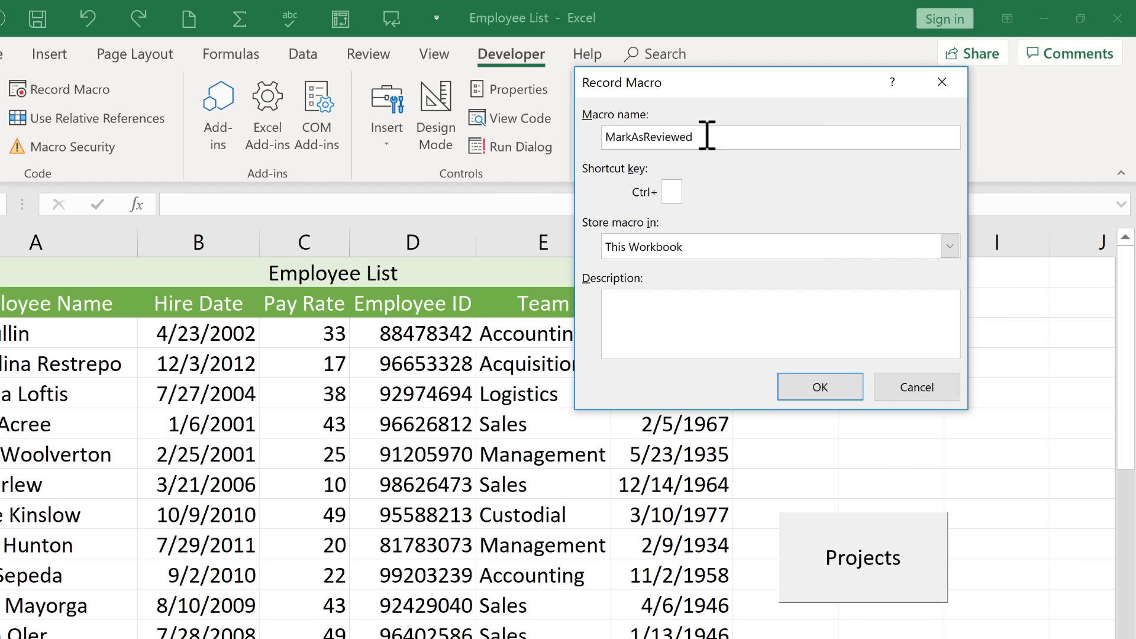
{"action": "left_click", "coordinate": [674, 192]}
{"action": "key", "text": "shift+r"}
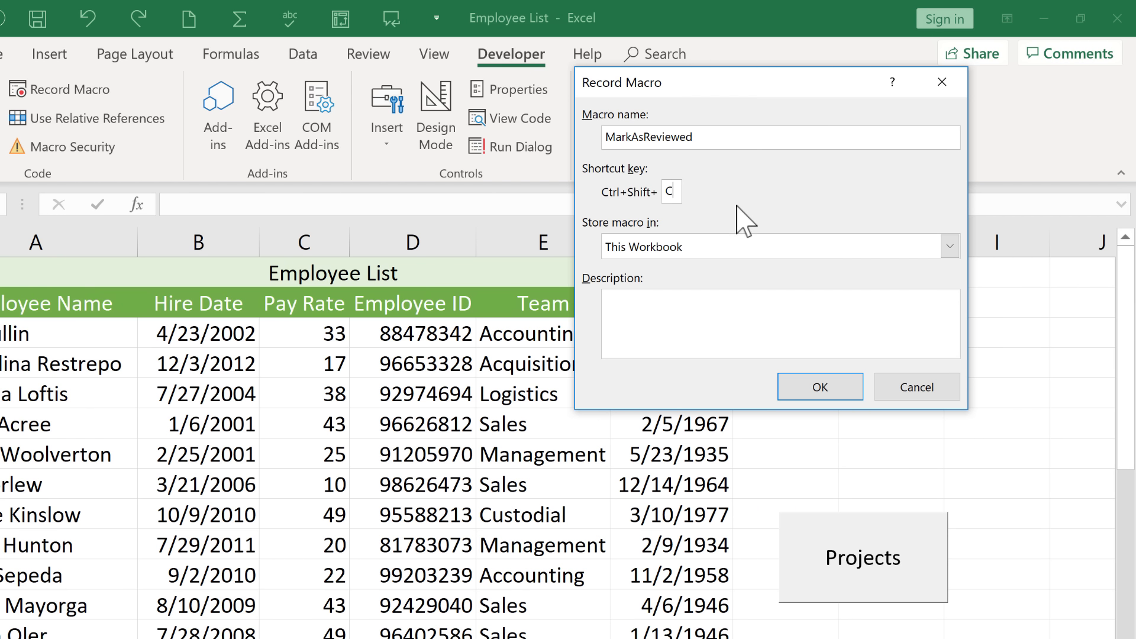
{"action": "left_click", "coordinate": [835, 391]}
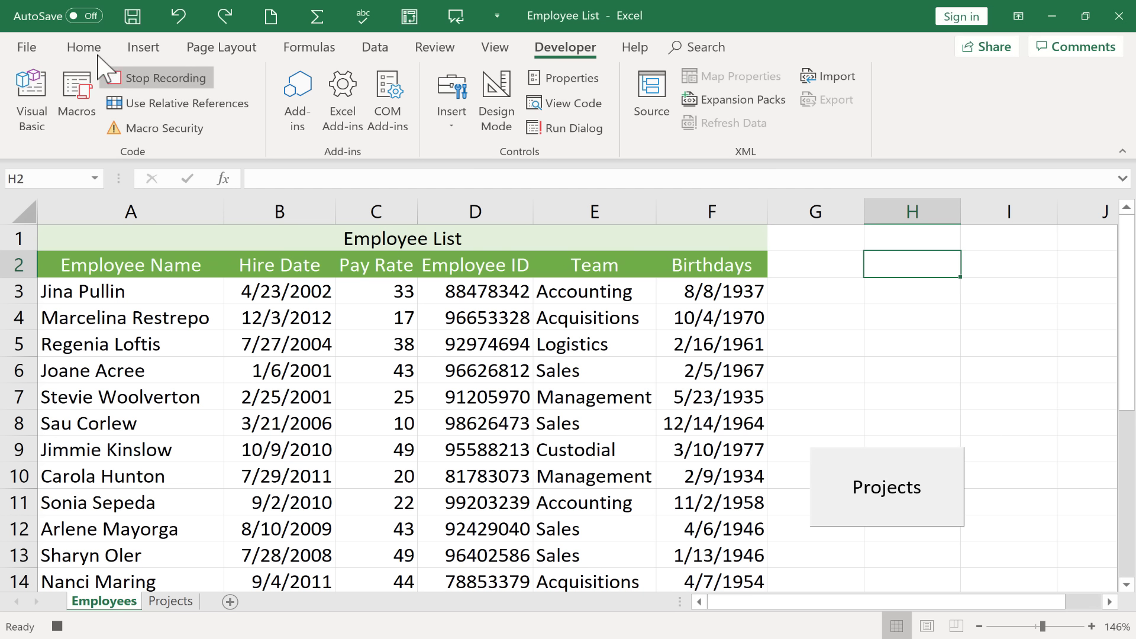
Step: Fill cell H2 with a light blue theme colour and stop the macro recording
{"action": "left_click", "coordinate": [84, 46]}
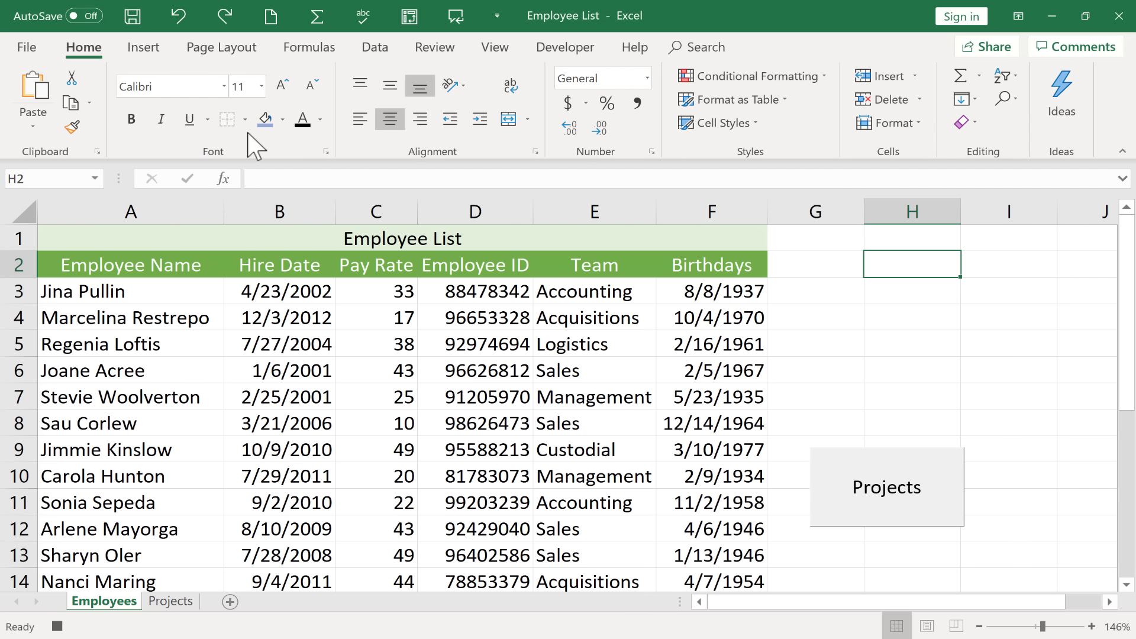
{"action": "left_click", "coordinate": [281, 118]}
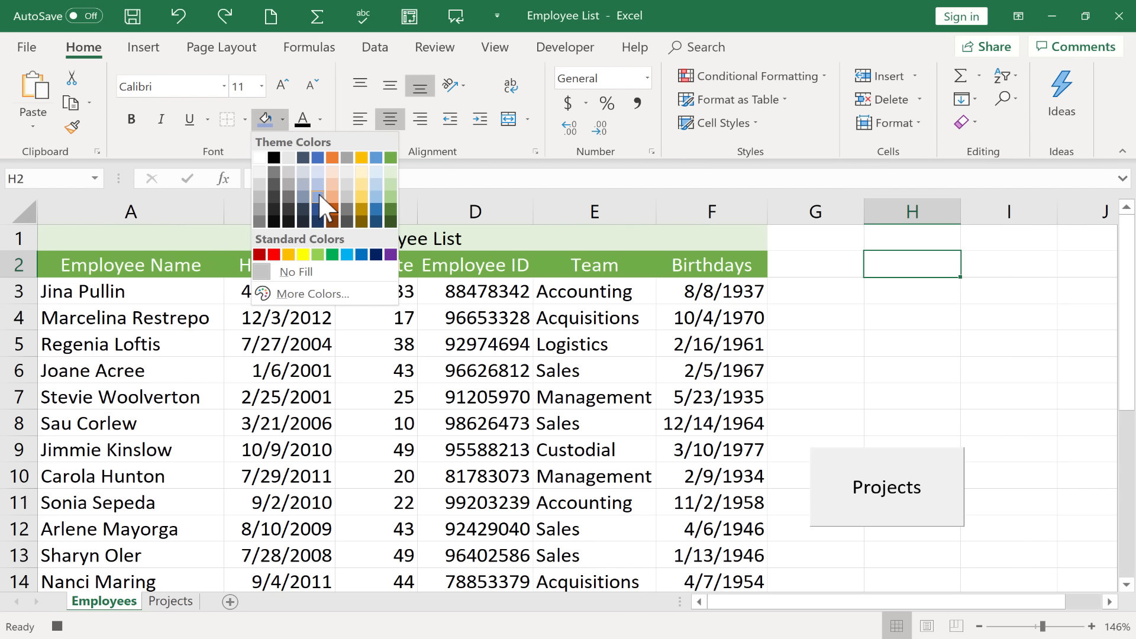
{"action": "left_click", "coordinate": [318, 194]}
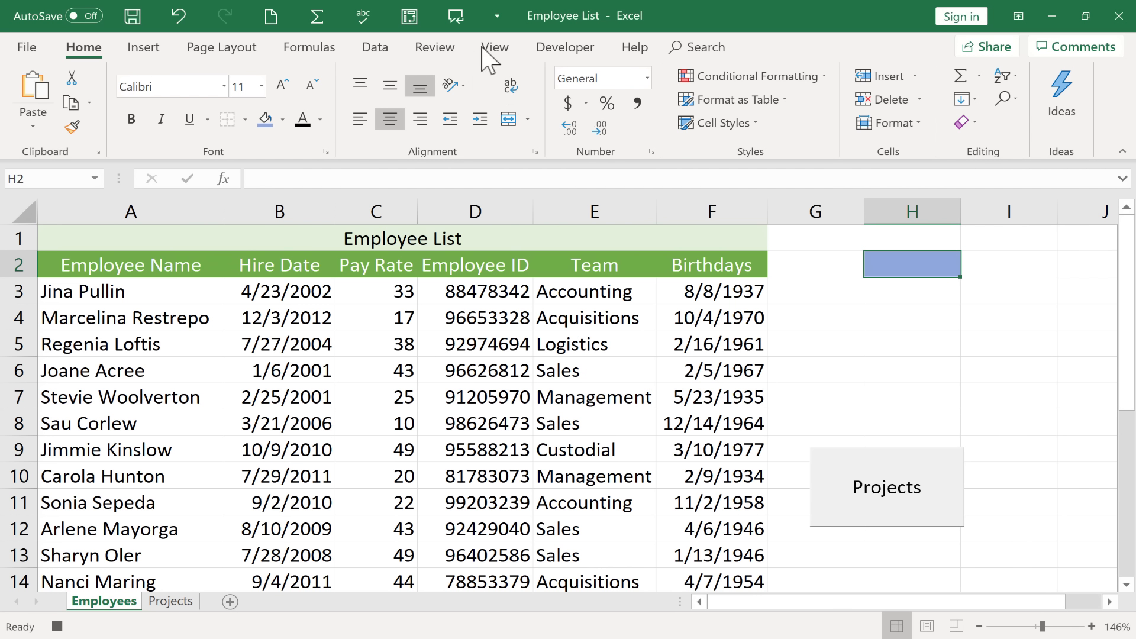
{"action": "left_click", "coordinate": [565, 47]}
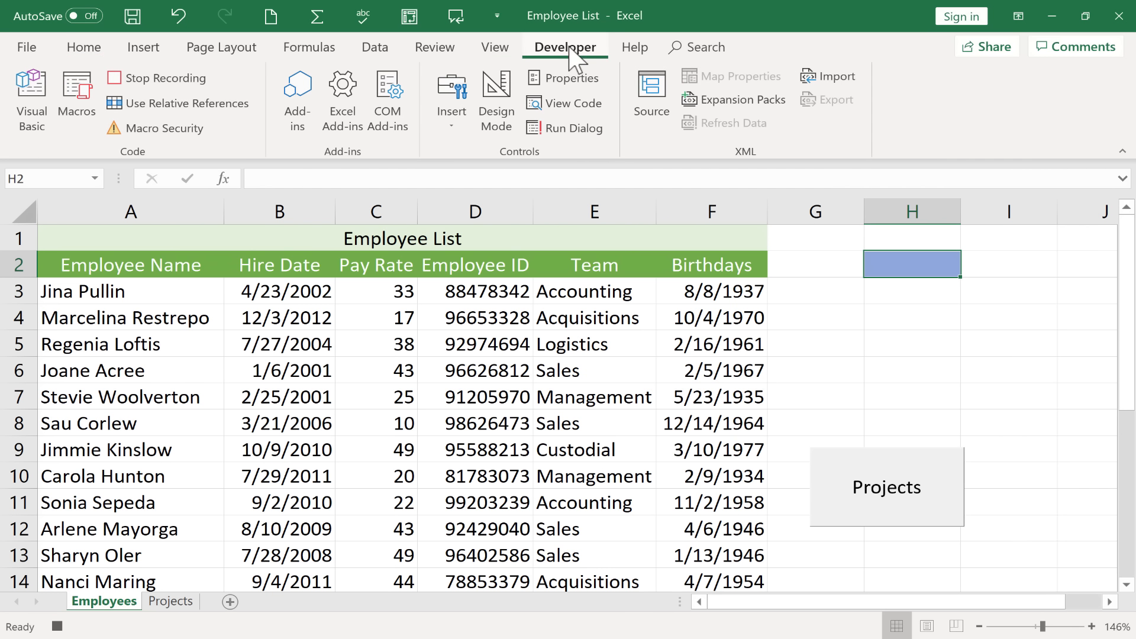
{"action": "left_click", "coordinate": [152, 86]}
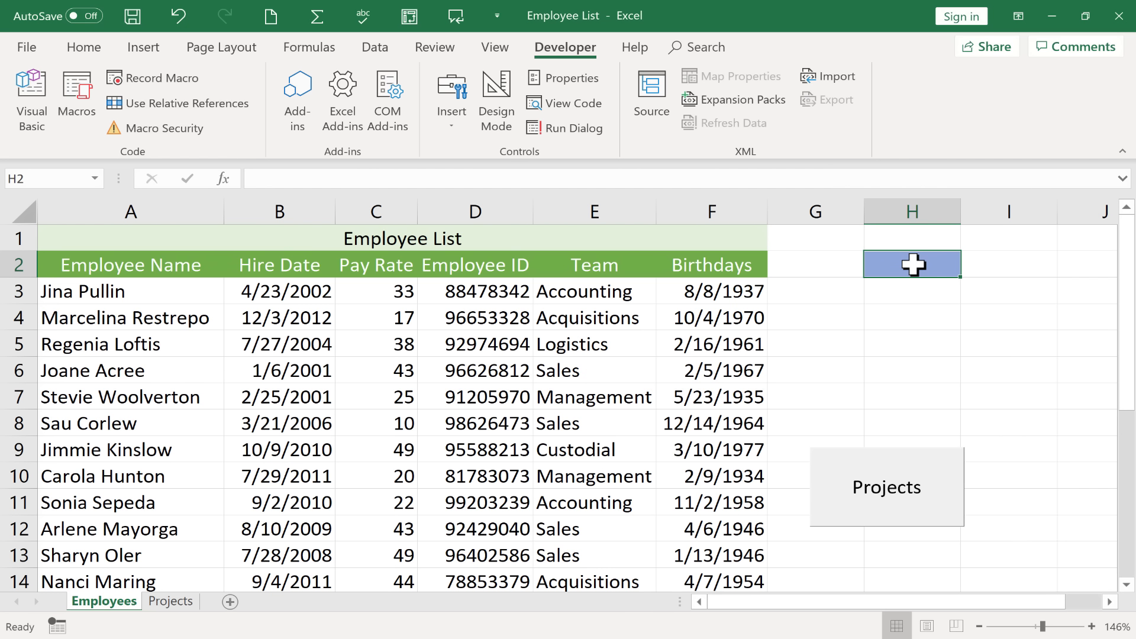
{"action": "left_click", "coordinate": [125, 298]}
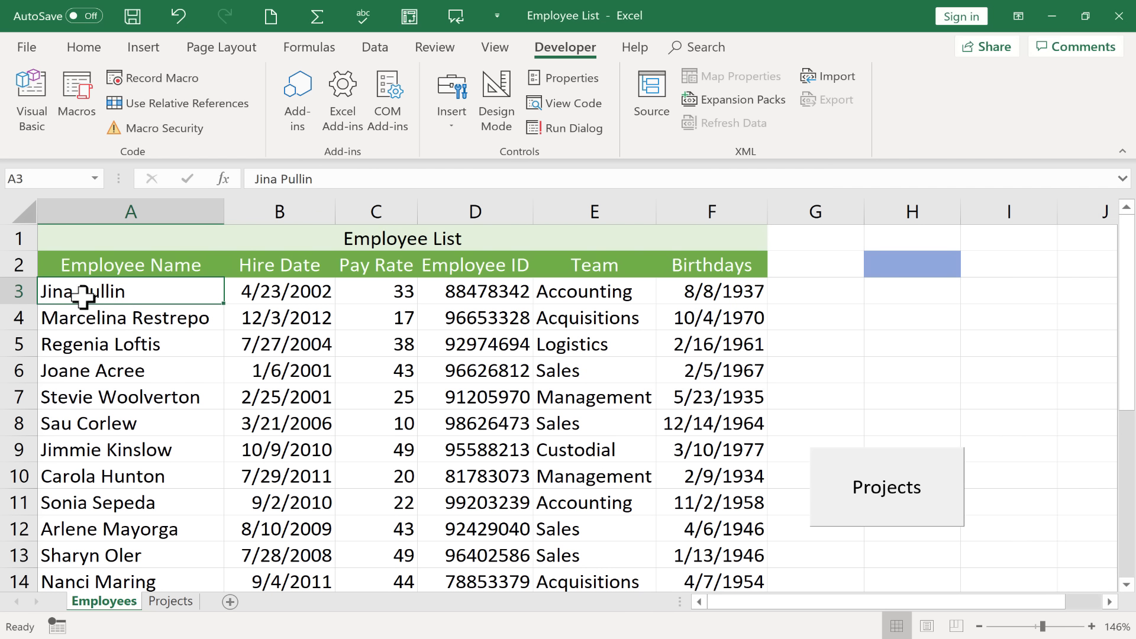
{"action": "left_click", "coordinate": [121, 346]}
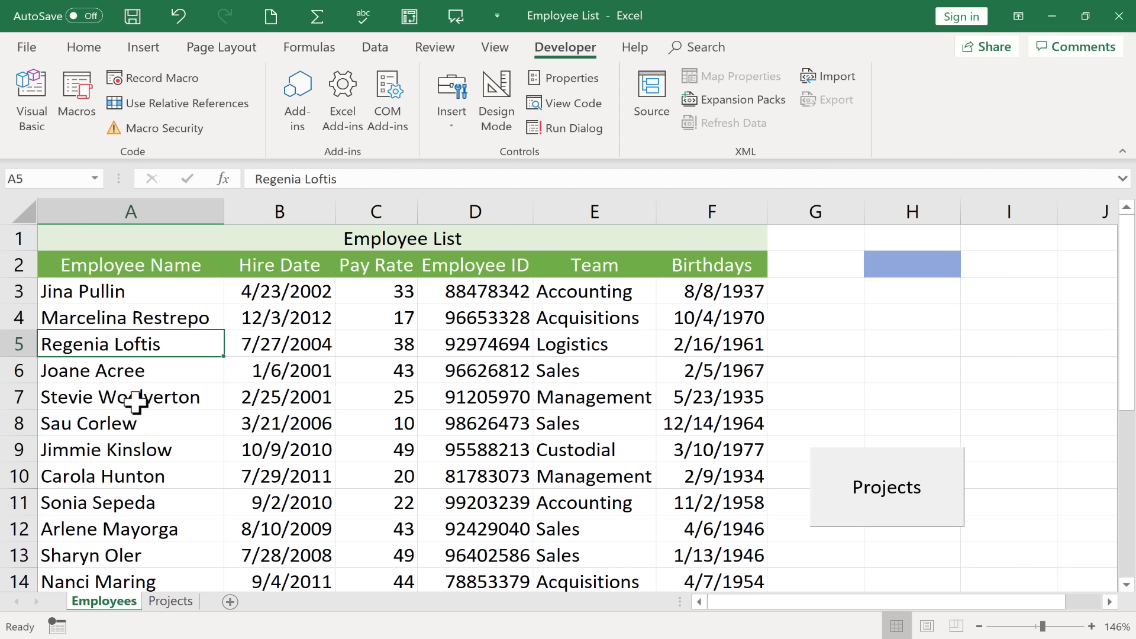
{"action": "left_click", "coordinate": [129, 374]}
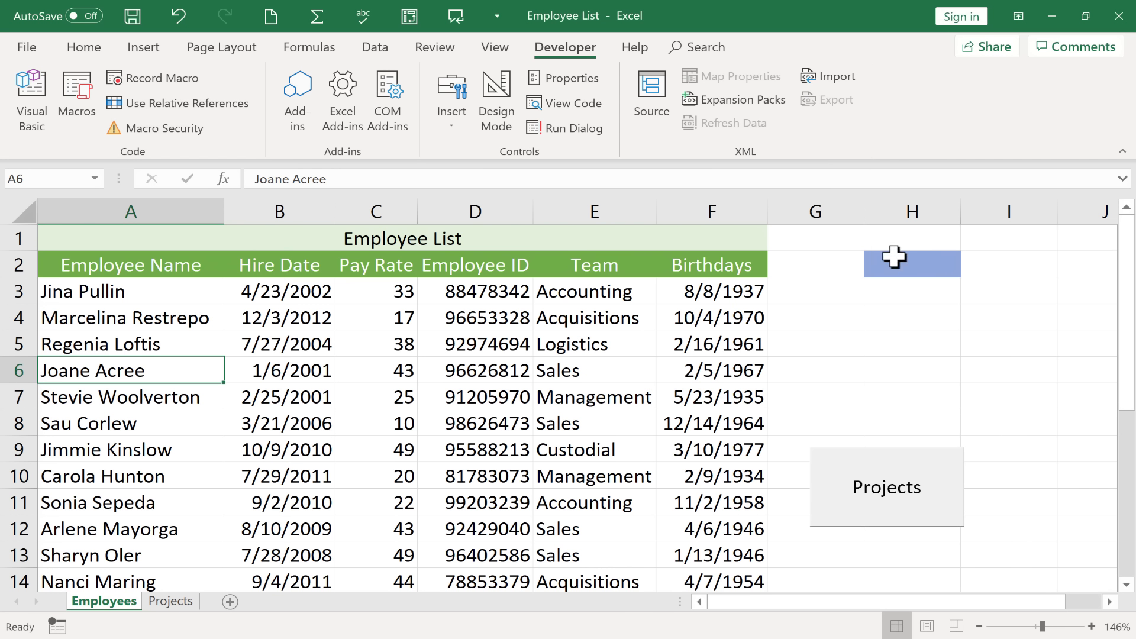
{"action": "left_click", "coordinate": [930, 265]}
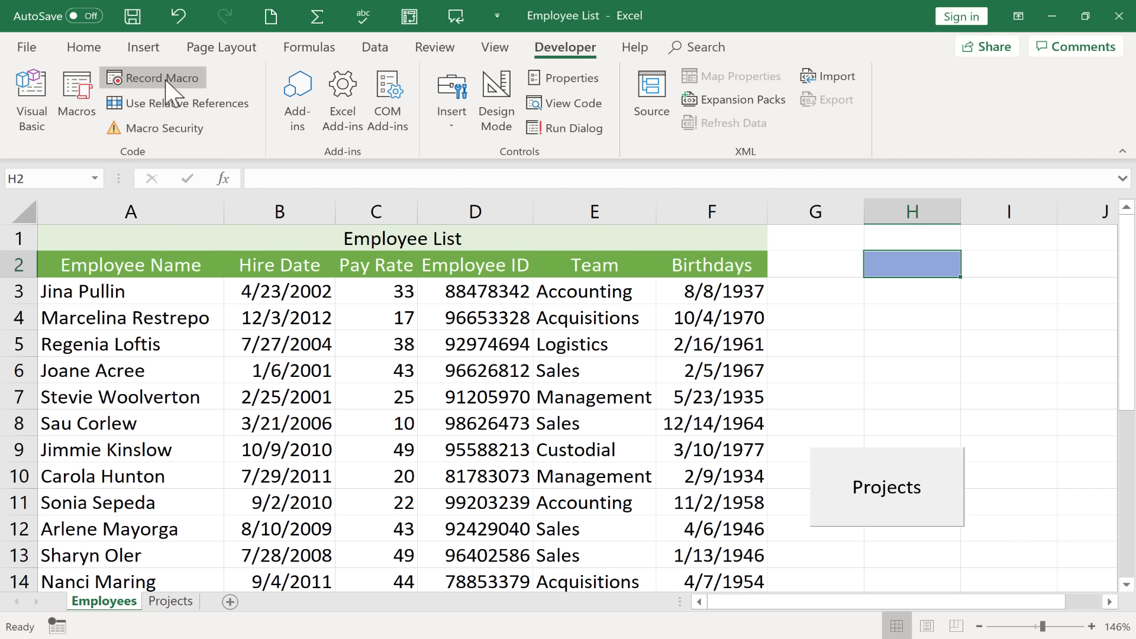
{"action": "left_click", "coordinate": [153, 367]}
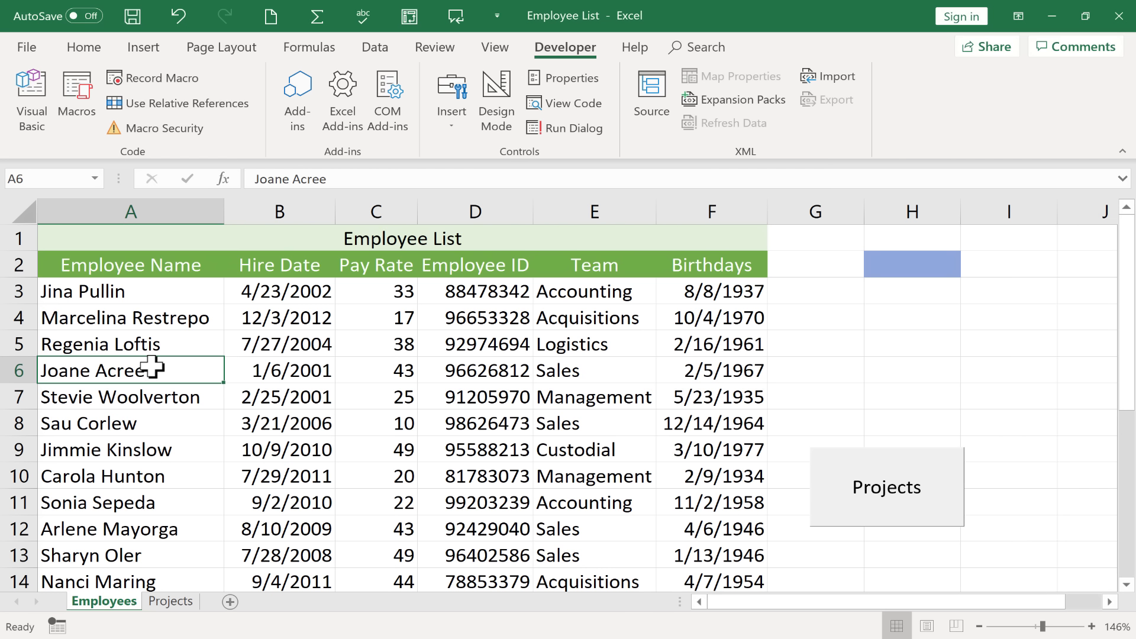
{"action": "left_click", "coordinate": [833, 350]}
{"action": "left_click", "coordinate": [870, 379]}
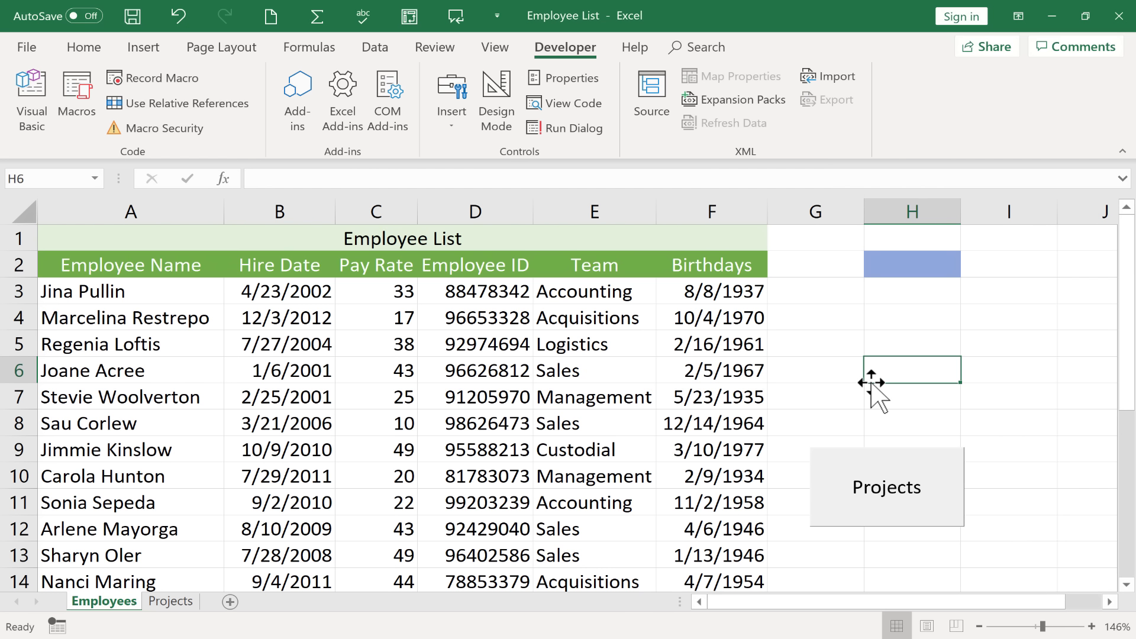
{"action": "left_click", "coordinate": [825, 264]}
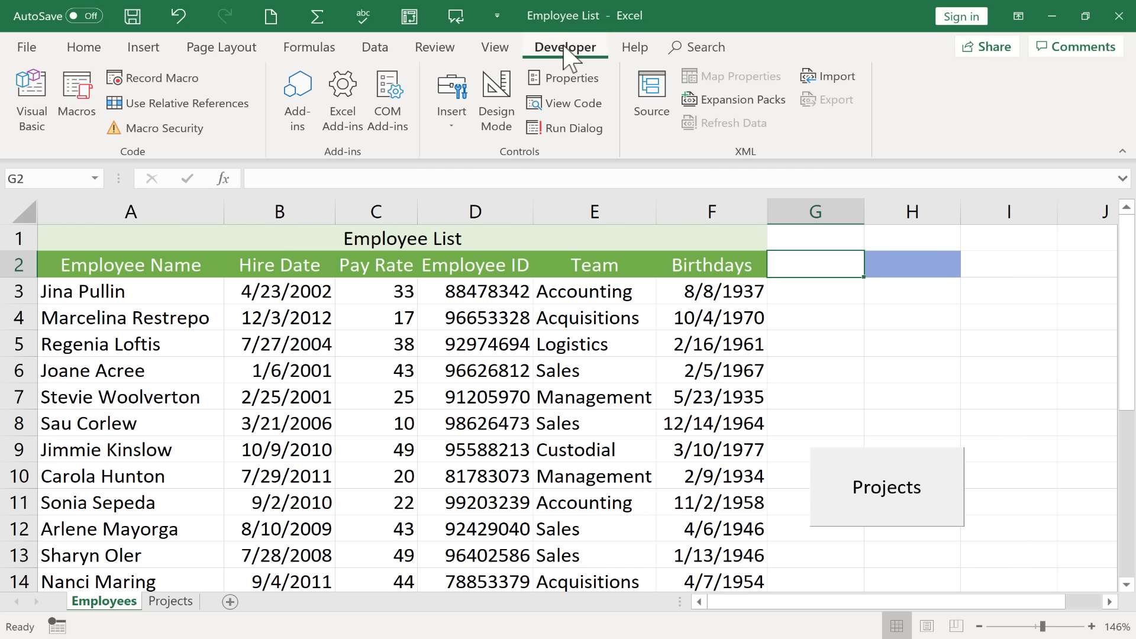
Step: Insert a form control button over about G6:H8, above the Projects button, and assign it the MarkAsReviewed macro
{"action": "left_click", "coordinate": [453, 119]}
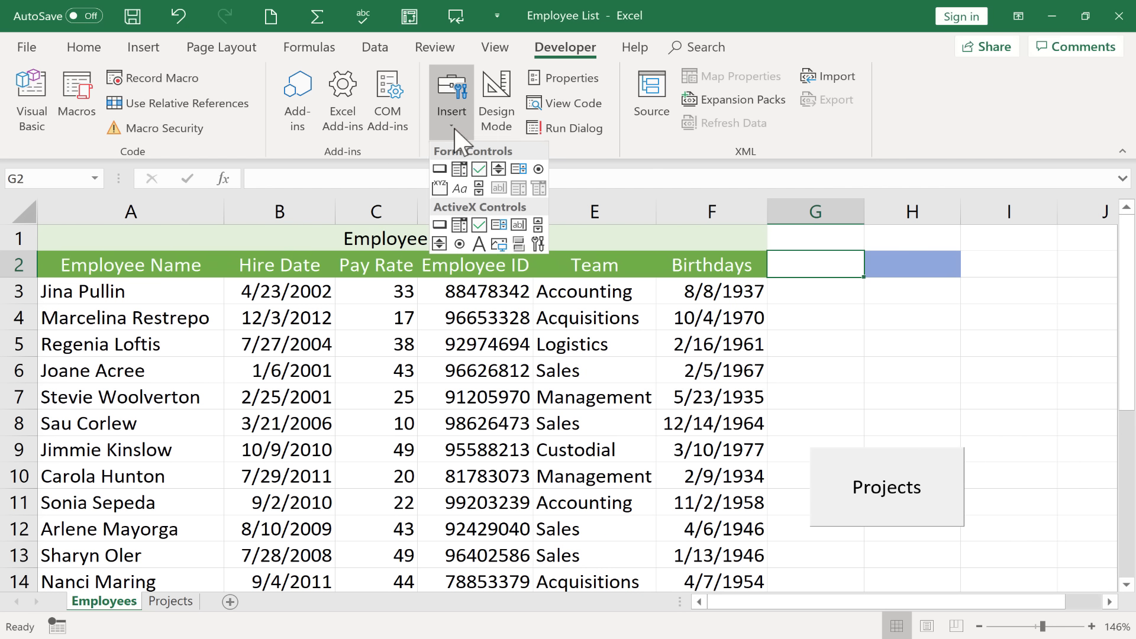
{"action": "left_click", "coordinate": [437, 167]}
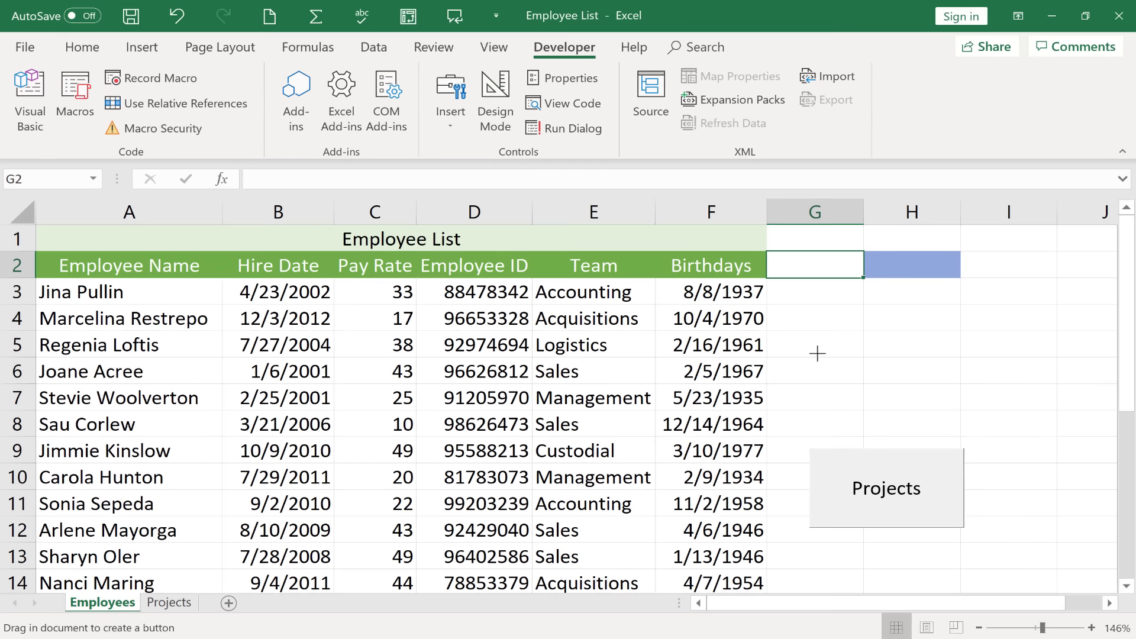
{"action": "left_click_drag", "start_coordinate": [818, 355], "coordinate": [951, 480]}
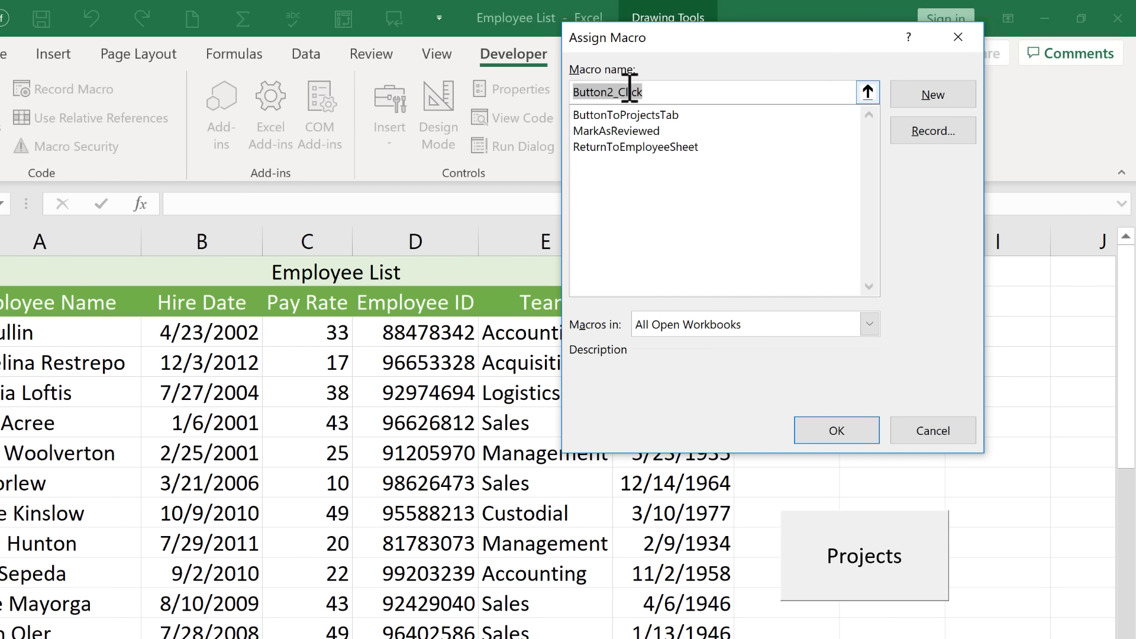
{"action": "left_click", "coordinate": [634, 131]}
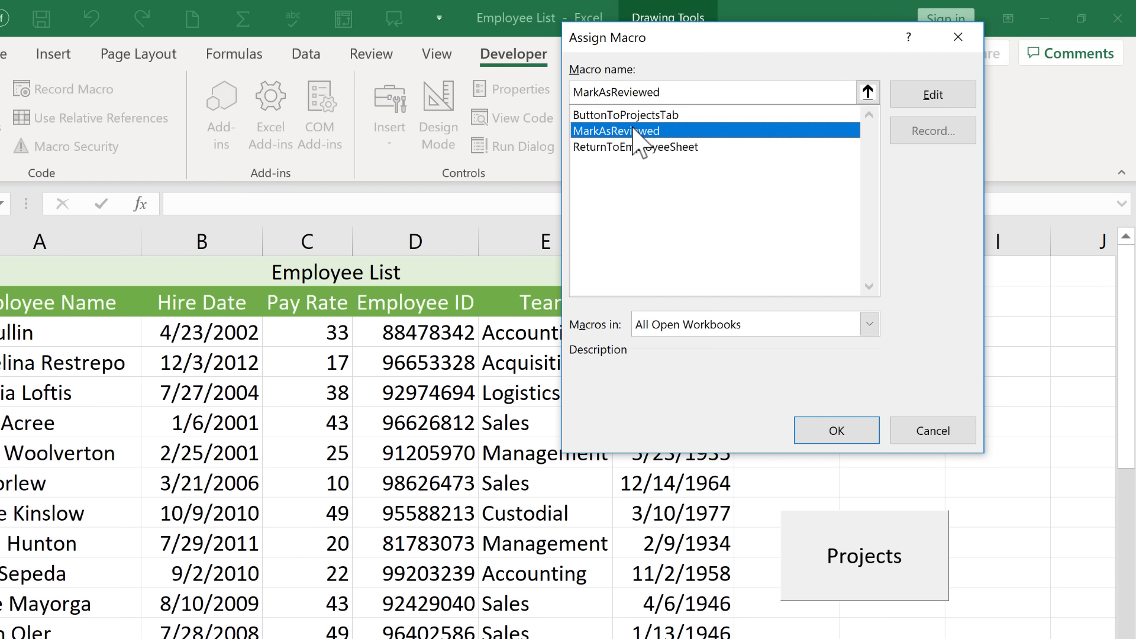
{"action": "left_click", "coordinate": [834, 432]}
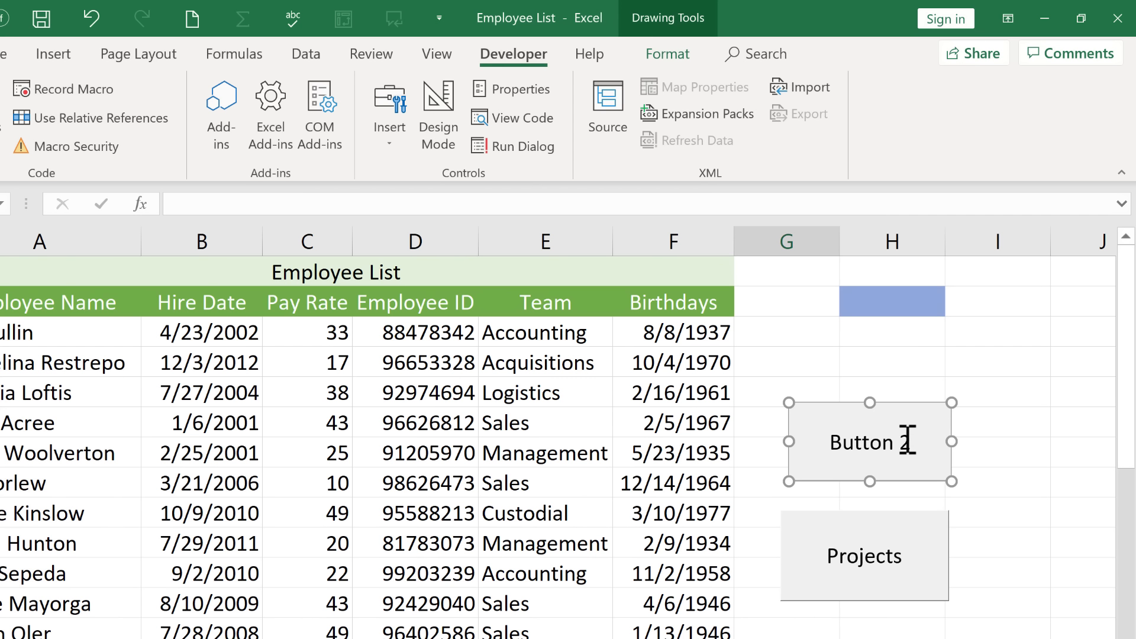
Step: Label the new button Reviewed and use it to mark cell A9
{"action": "left_click", "coordinate": [908, 442]}
{"action": "left_click_drag", "start_coordinate": [908, 442], "coordinate": [807, 443]}
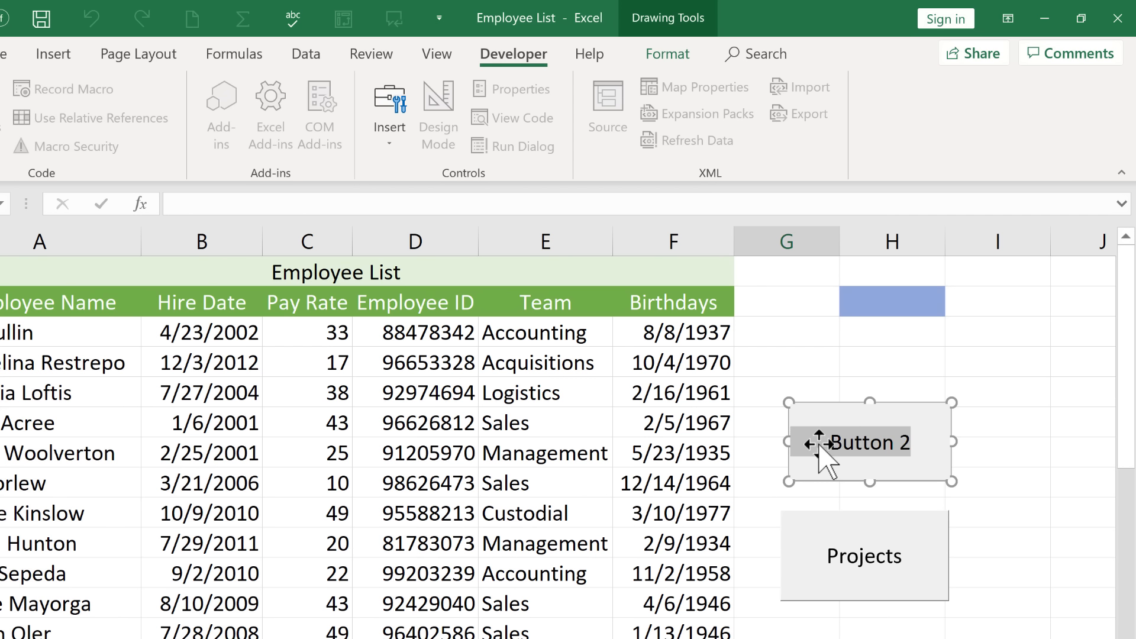
{"action": "type", "text": "Reviewed"}
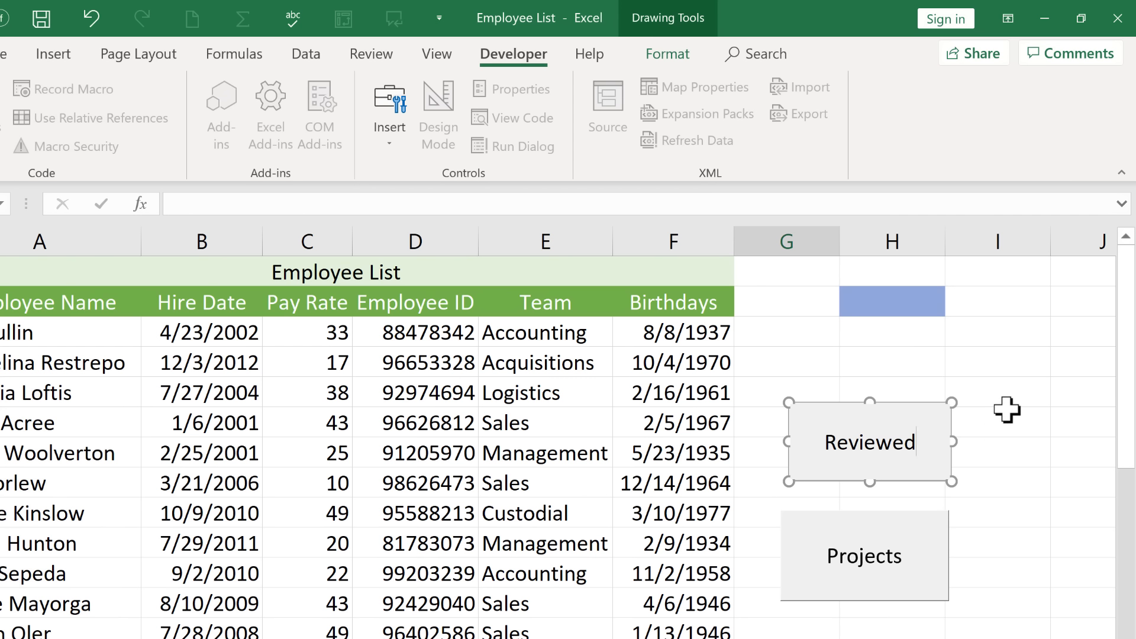
{"action": "left_click", "coordinate": [1006, 408]}
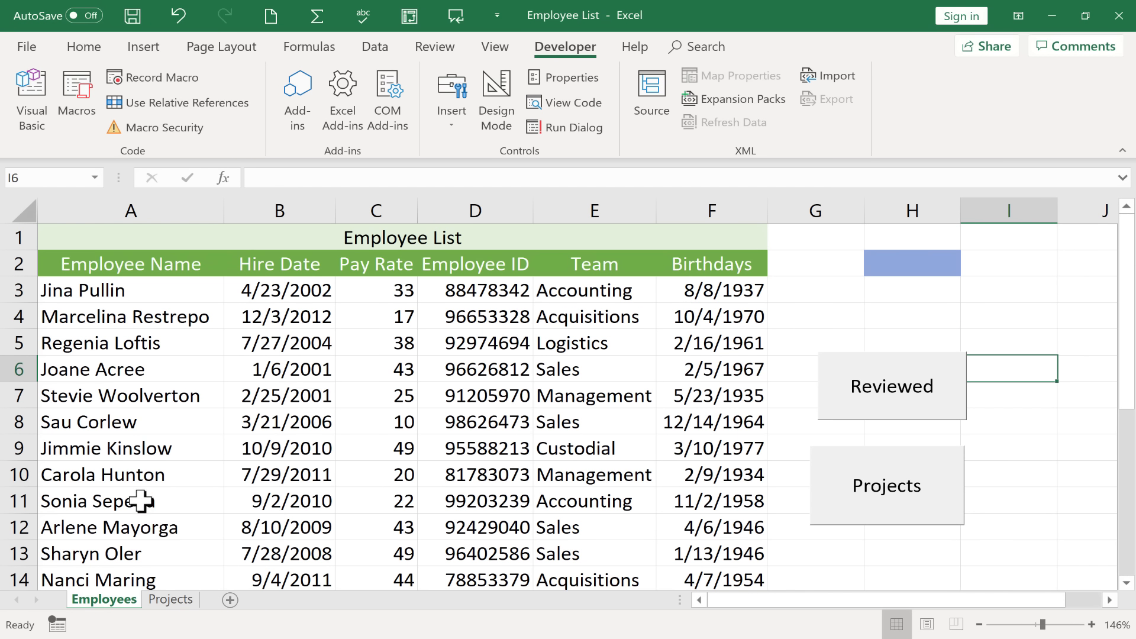
{"action": "left_click", "coordinate": [175, 450]}
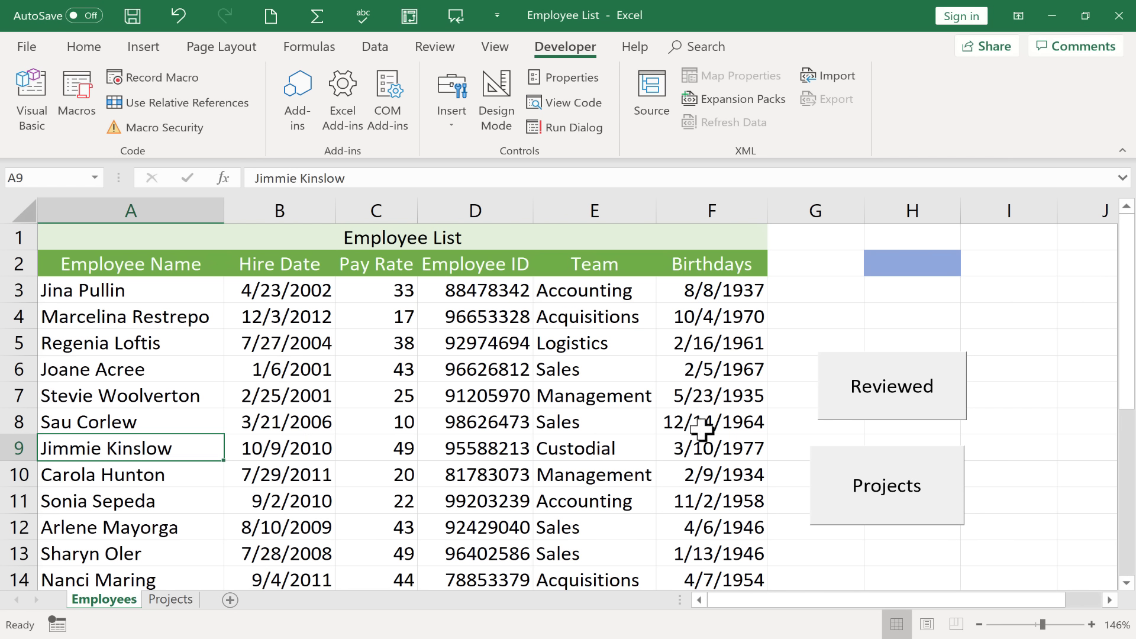
{"action": "left_click", "coordinate": [919, 414]}
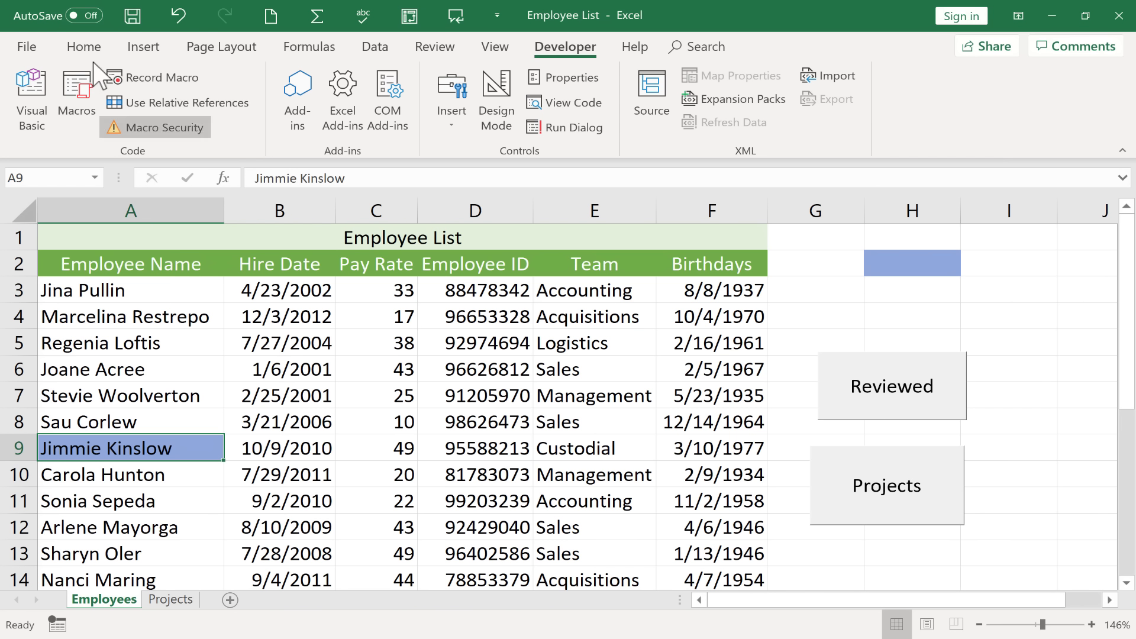
{"action": "left_click", "coordinate": [83, 46]}
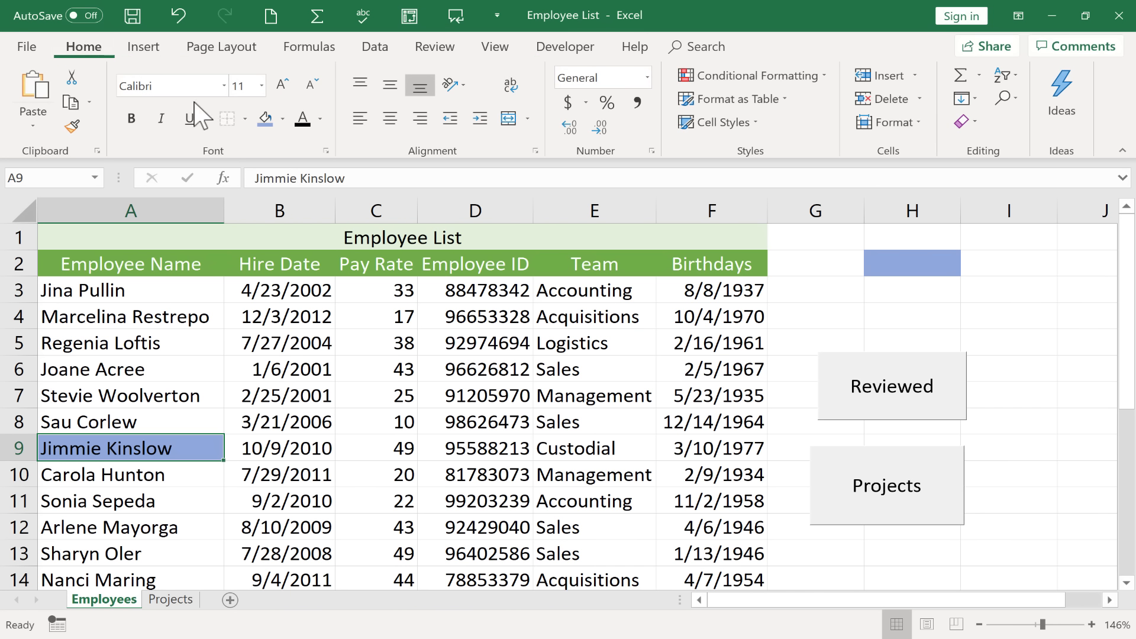
{"action": "left_click", "coordinate": [283, 119]}
{"action": "key", "text": "Escape"}
Step: Mark cell A7 and the range A8:F8 as reviewed with the Reviewed macro button
{"action": "left_click", "coordinate": [164, 388]}
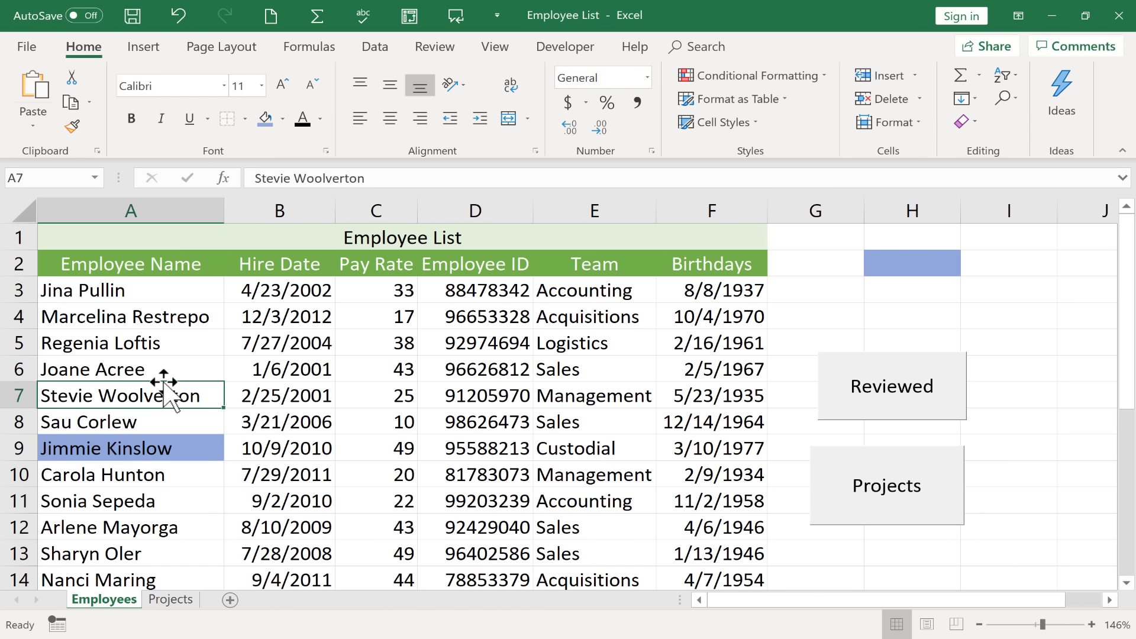
{"action": "left_click", "coordinate": [918, 399]}
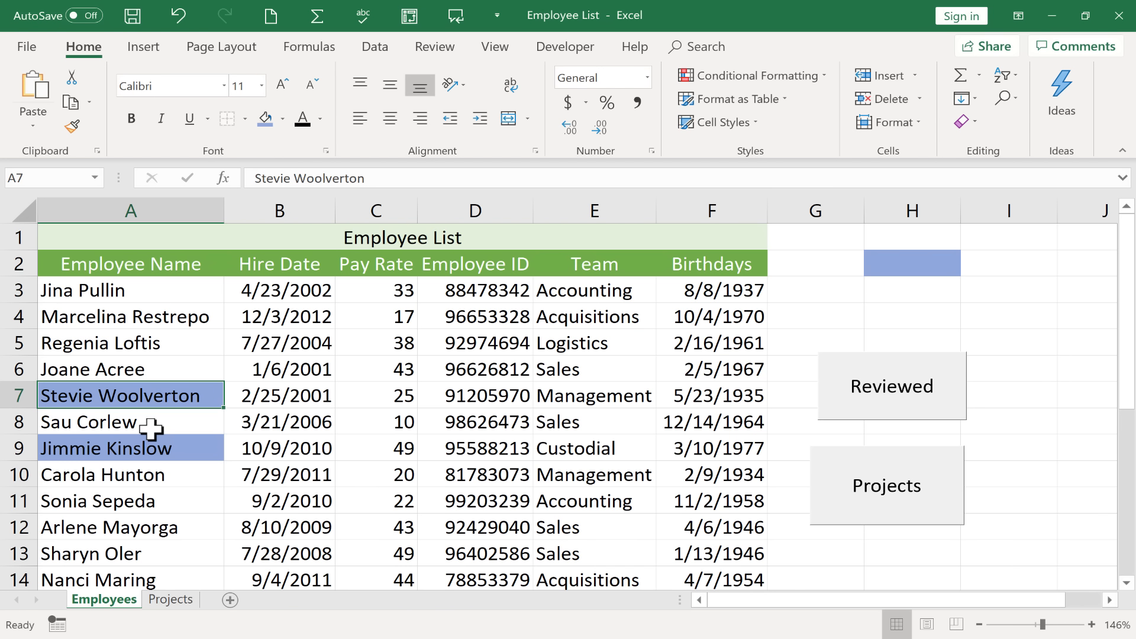
{"action": "left_click_drag", "start_coordinate": [151, 424], "coordinate": [691, 426]}
{"action": "left_click", "coordinate": [909, 400]}
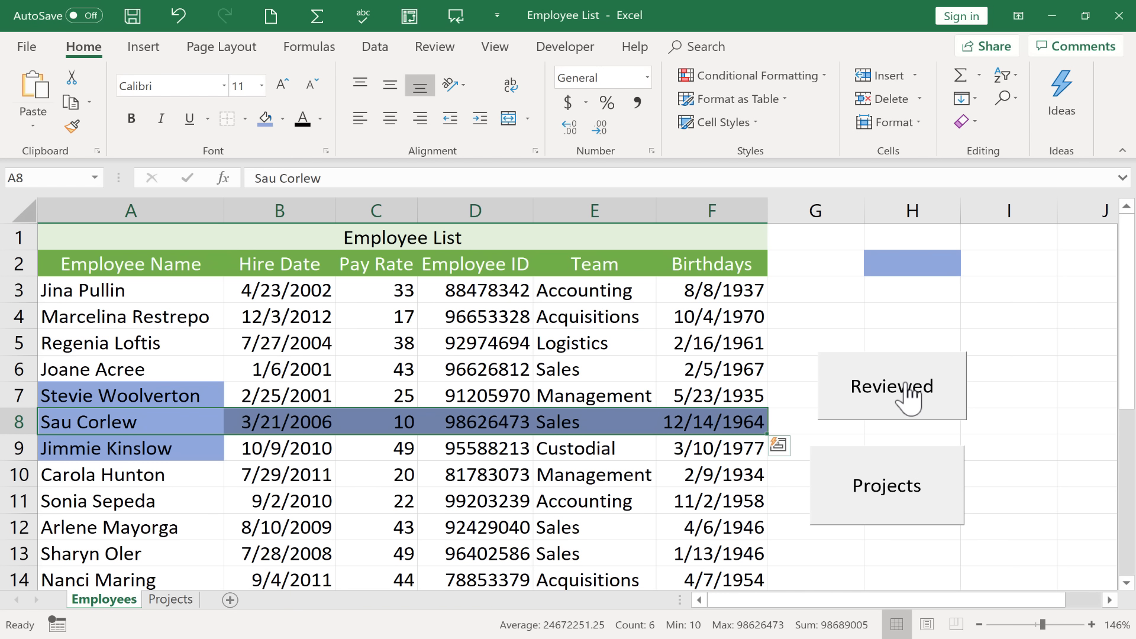
{"action": "left_click", "coordinate": [859, 314]}
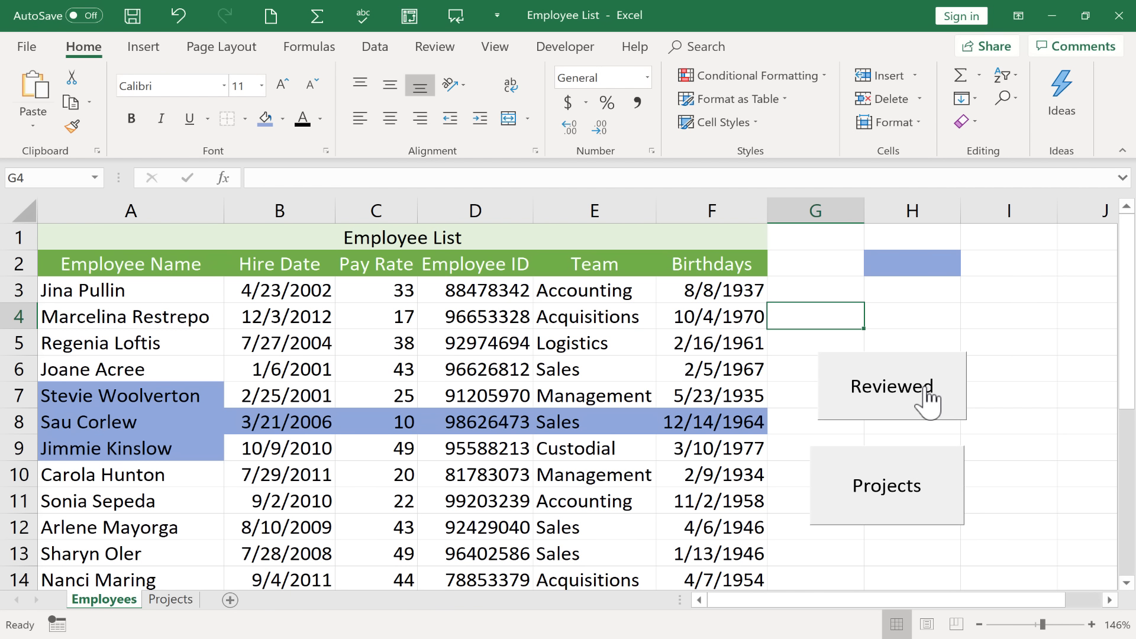
Step: Test the Projects and Return macro buttons by switching back and forth between the Employees and Projects sheets
{"action": "left_click", "coordinate": [892, 496]}
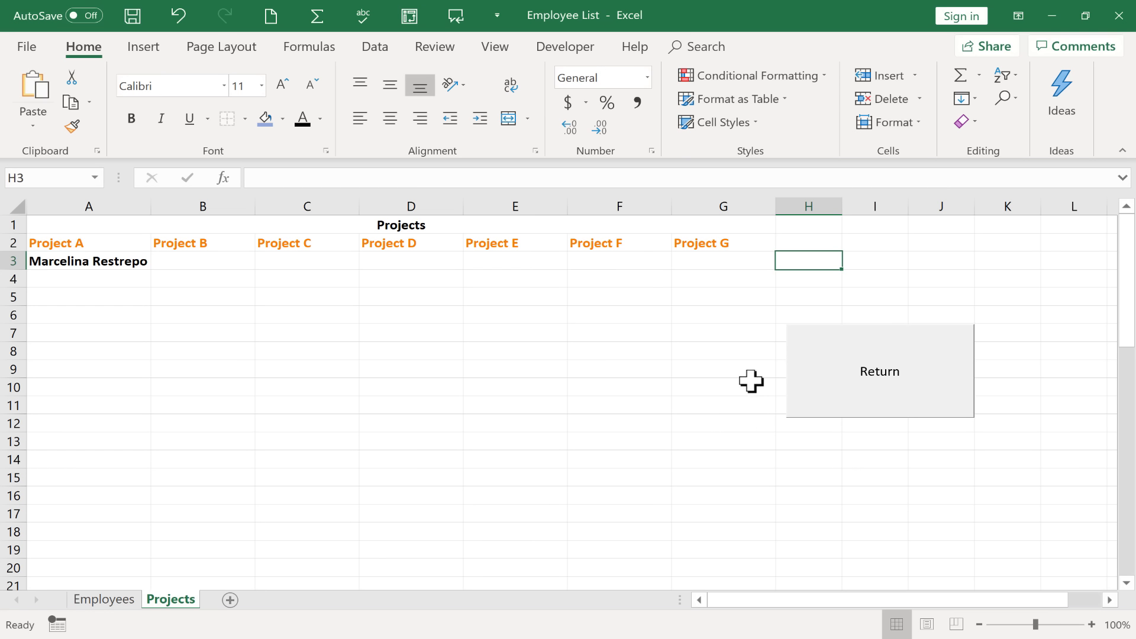
{"action": "left_click", "coordinate": [900, 372]}
{"action": "left_click", "coordinate": [913, 491]}
{"action": "left_click", "coordinate": [839, 421]}
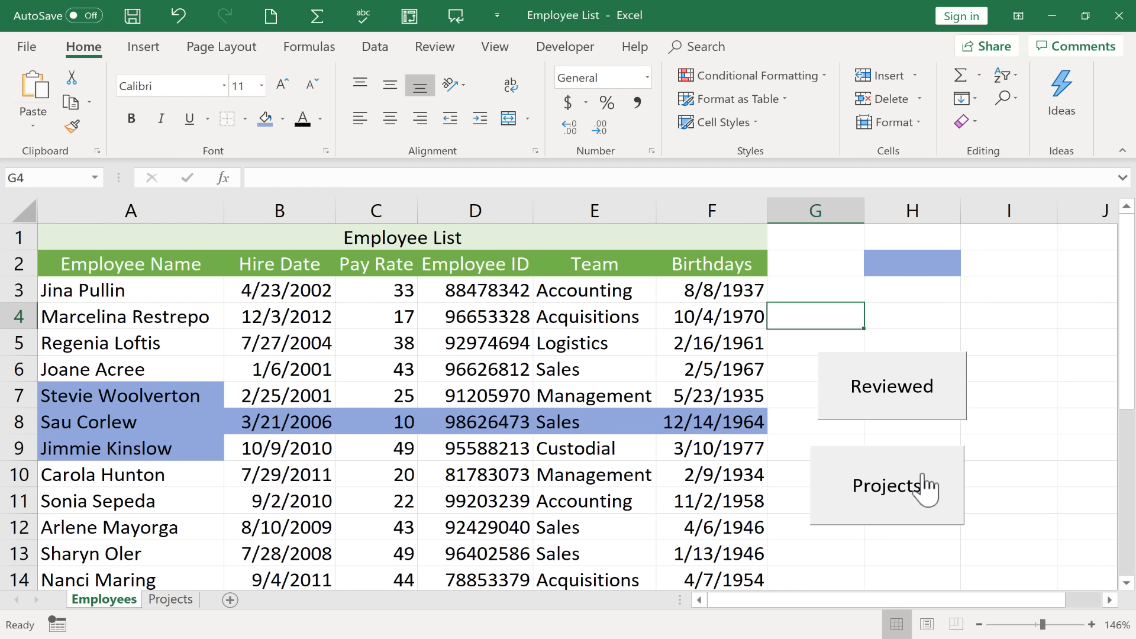
{"action": "left_click", "coordinate": [925, 487]}
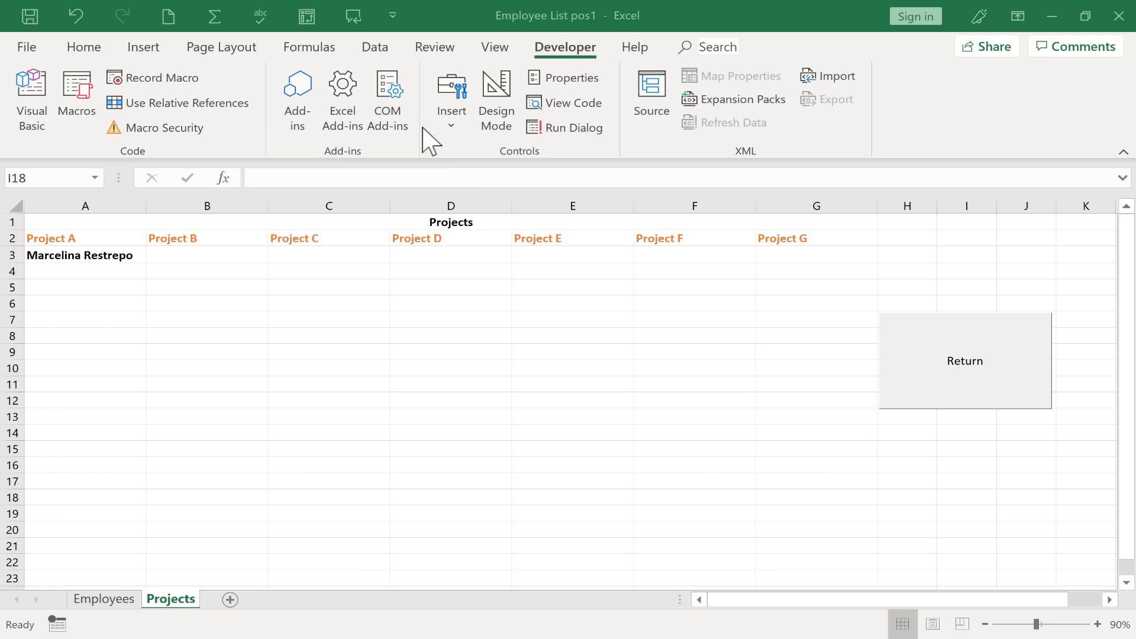
Step: Save a copy of Employee List pos1 to the Desktop as an Excel Macro-Enabled Workbook (*.xlsm)
{"action": "left_click", "coordinate": [27, 48]}
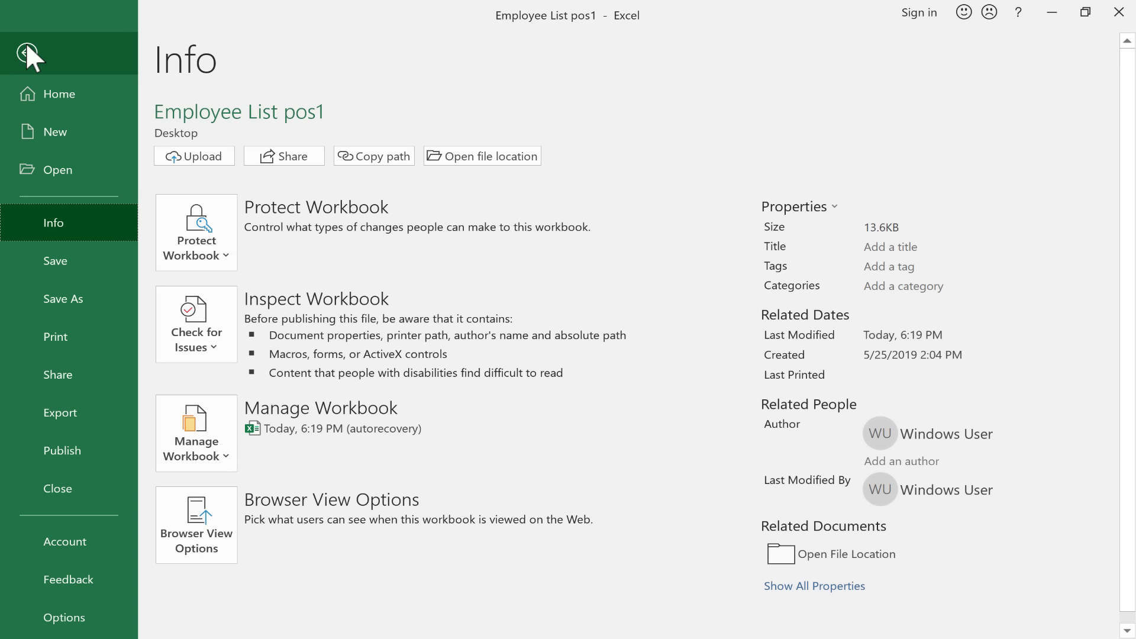
{"action": "left_click", "coordinate": [72, 300]}
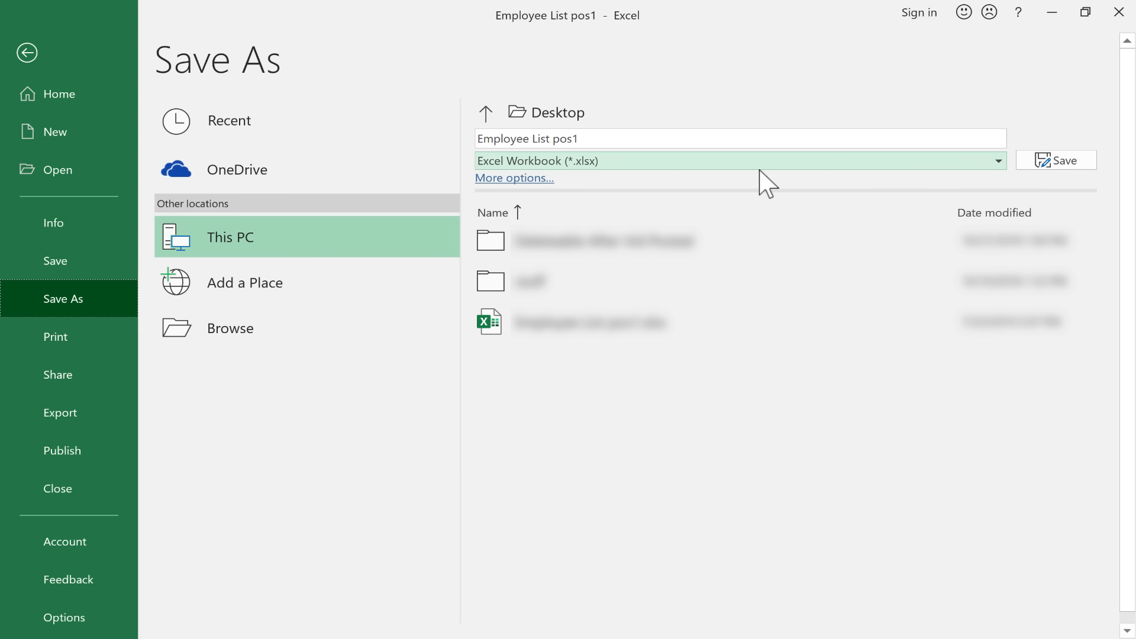
{"action": "left_click", "coordinate": [994, 165]}
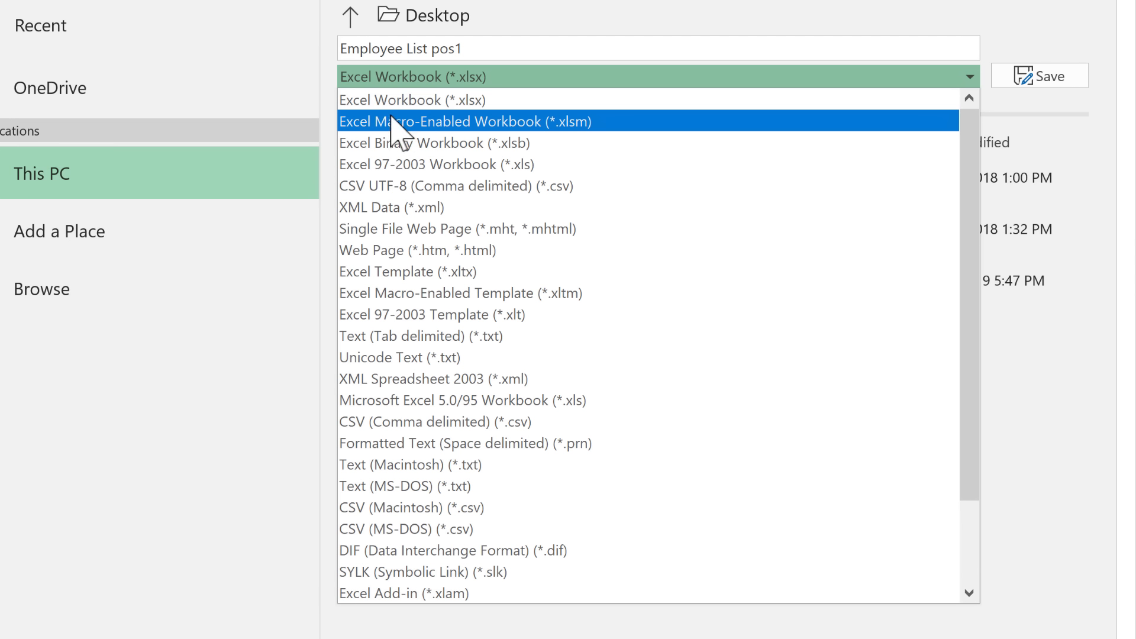
{"action": "left_click", "coordinate": [480, 125]}
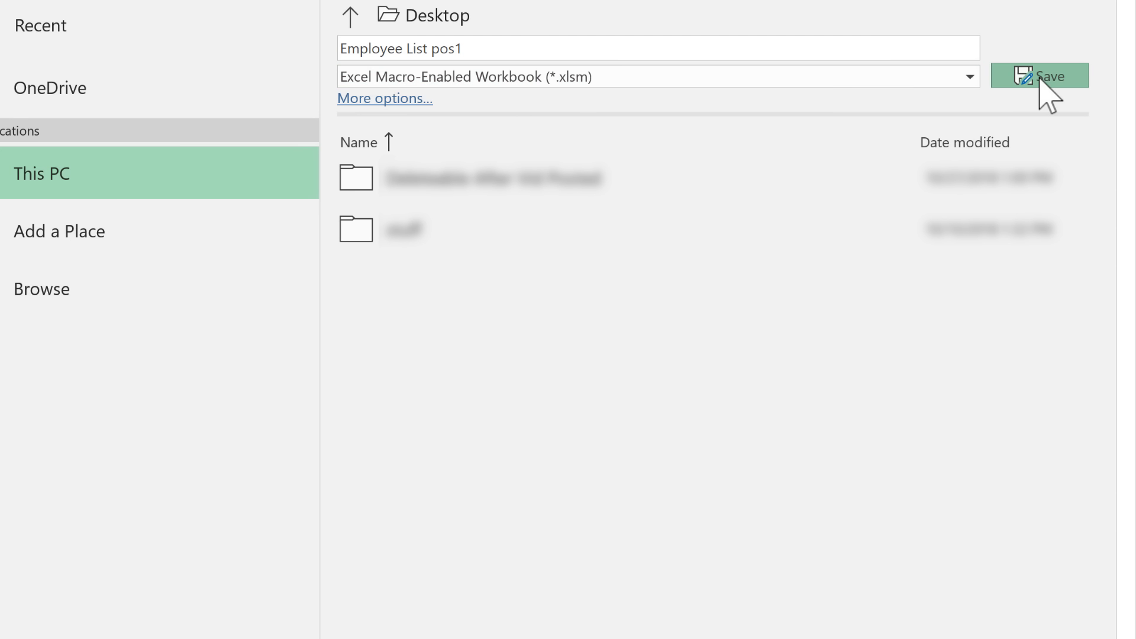
{"action": "left_click", "coordinate": [1040, 77]}
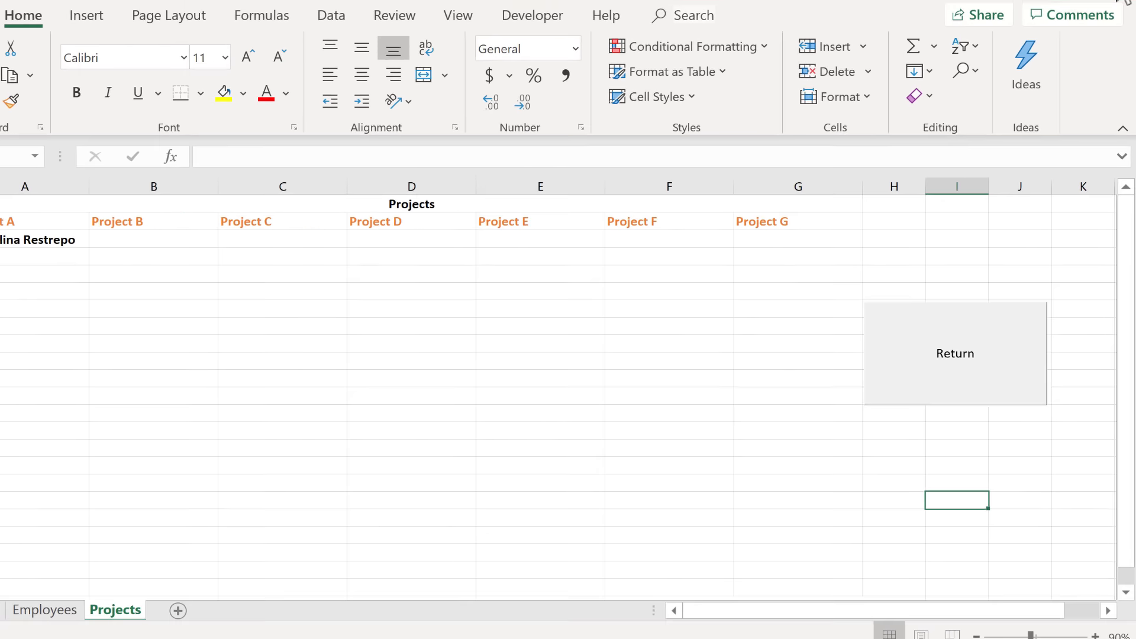
Step: Close and relaunch Excel, reopening Employee List.xlsm from the recent files with its macro content enabled
{"action": "left_click", "coordinate": [1118, 13]}
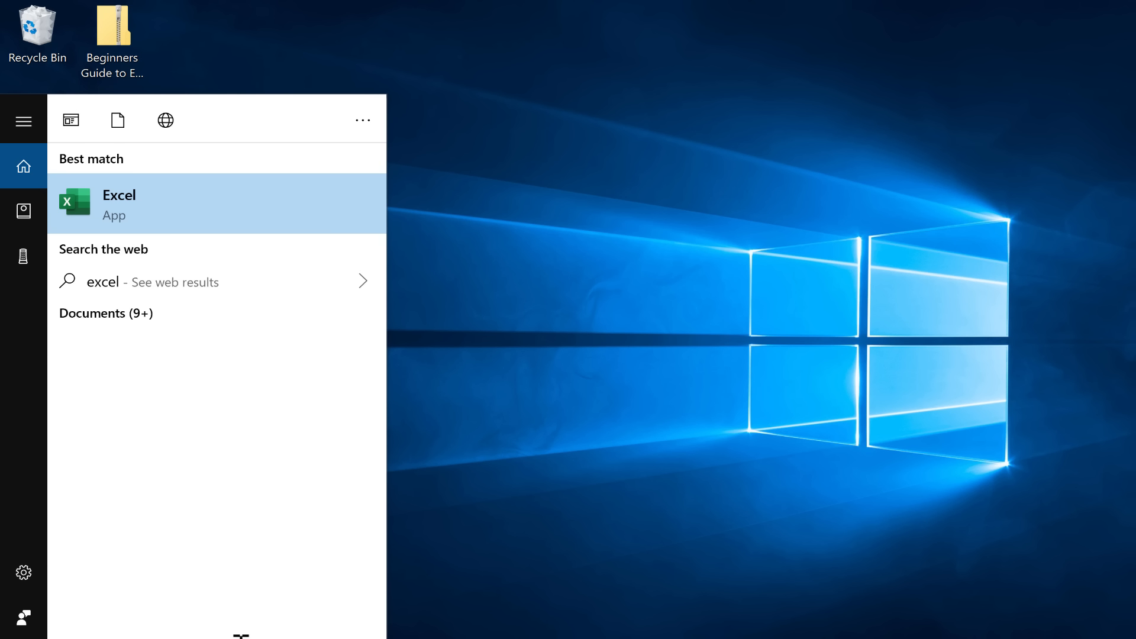
{"action": "key", "text": "Return"}
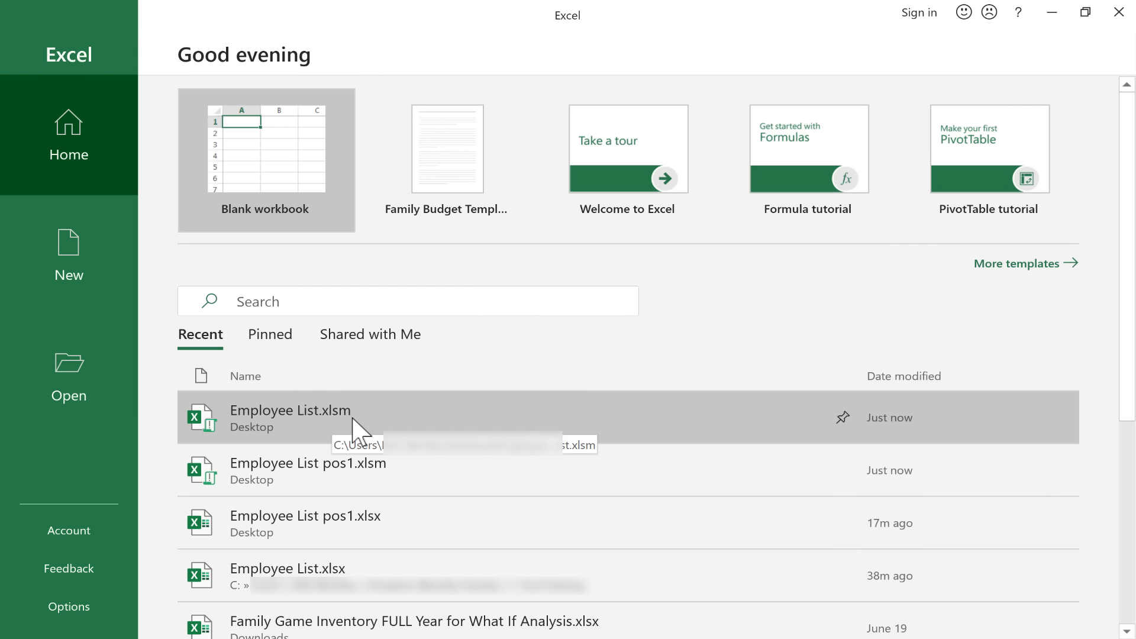
{"action": "left_click", "coordinate": [328, 415]}
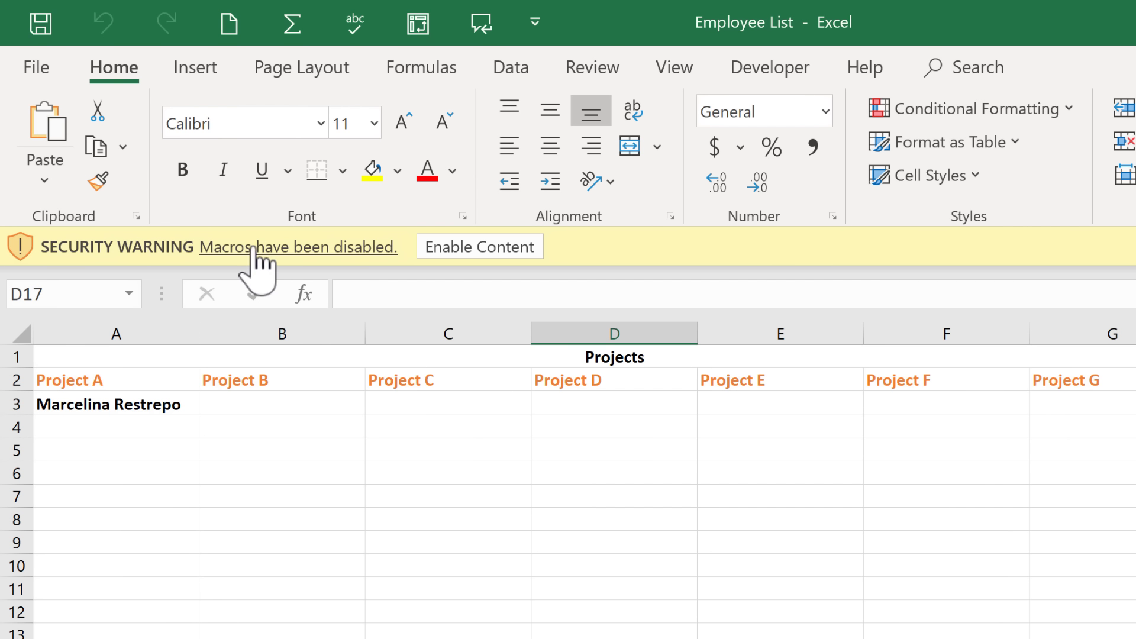
{"action": "left_click", "coordinate": [452, 248]}
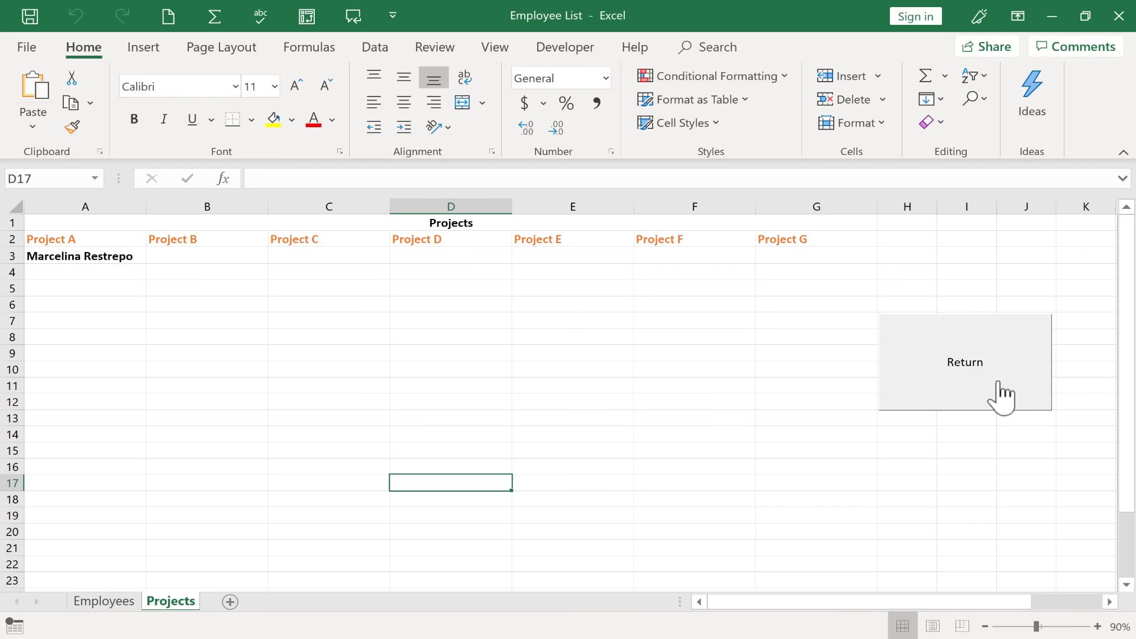
{"action": "left_click", "coordinate": [1112, 438]}
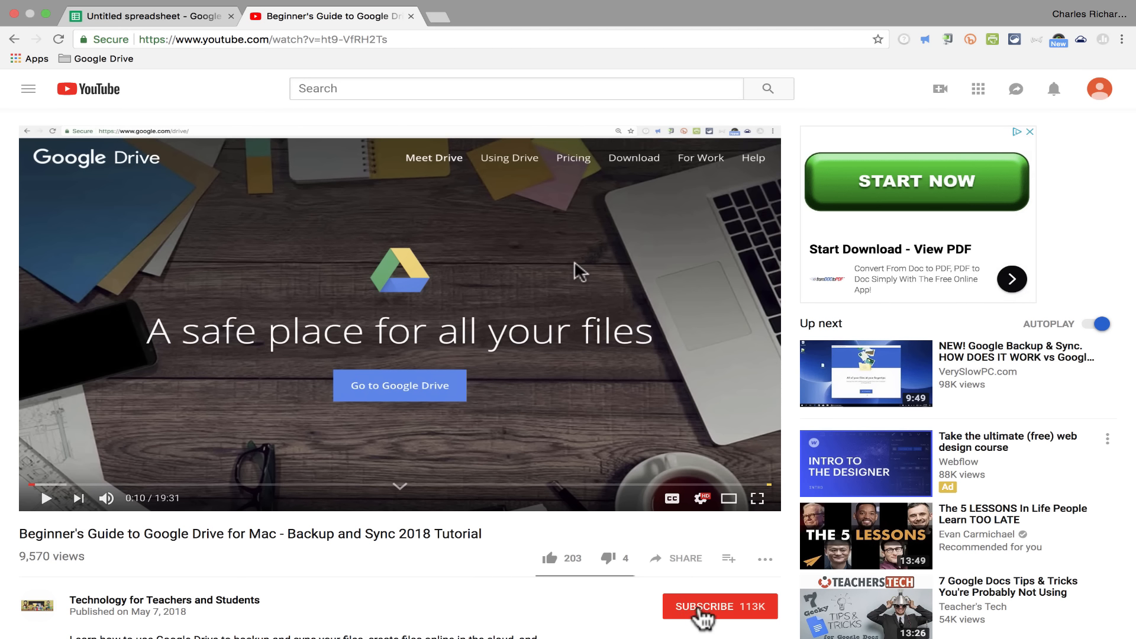
Step: On the YouTube video page, subscribe to the Technology for Teachers and Students channel and turn on notifications for every new video
{"action": "left_click", "coordinate": [698, 613]}
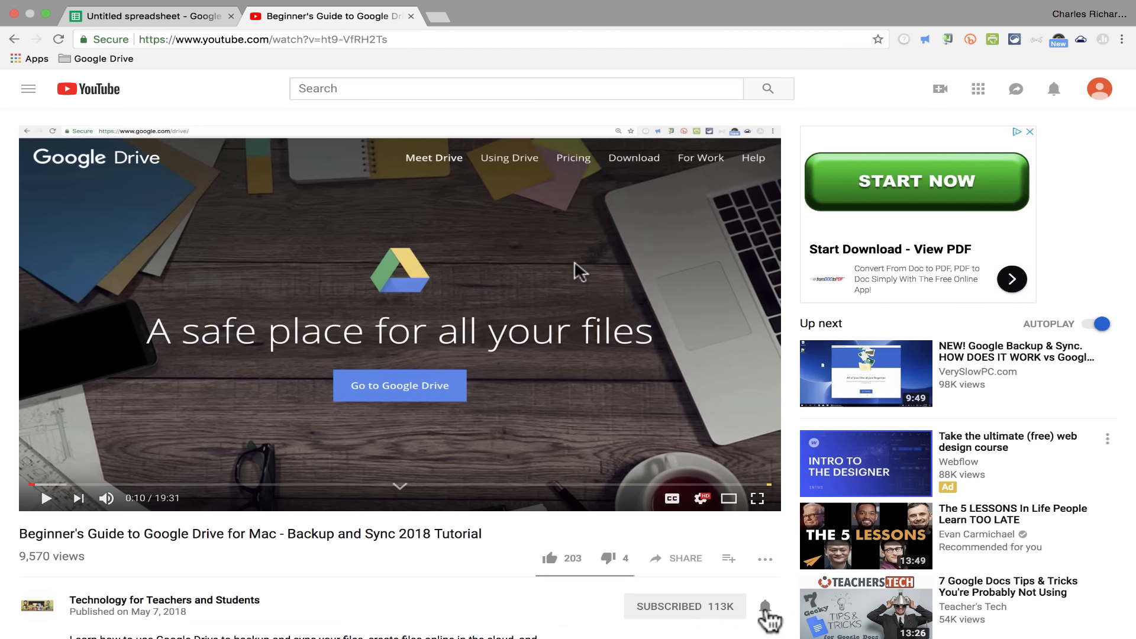
{"action": "scroll", "coordinate": [769, 618], "scroll_direction": "down", "scroll_amount": 5}
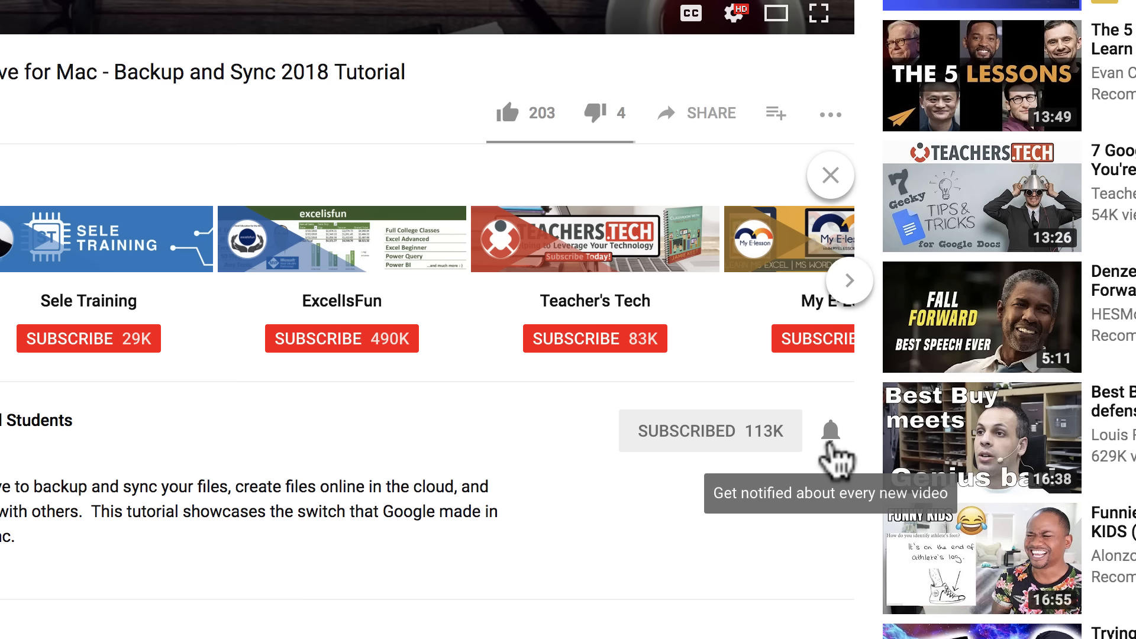
{"action": "left_click", "coordinate": [829, 443]}
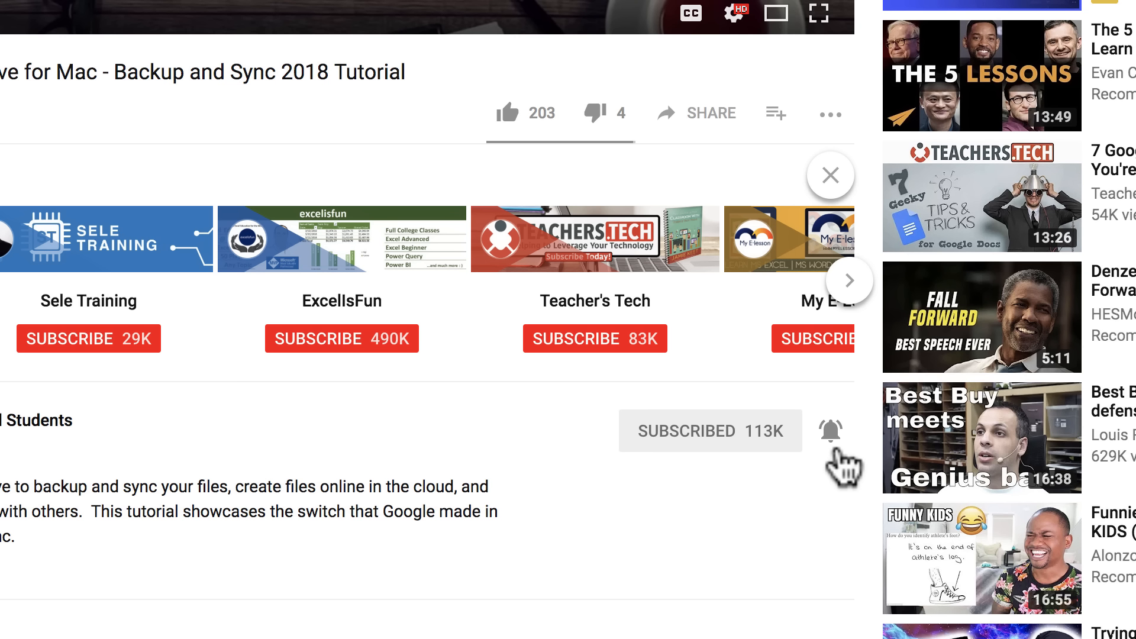